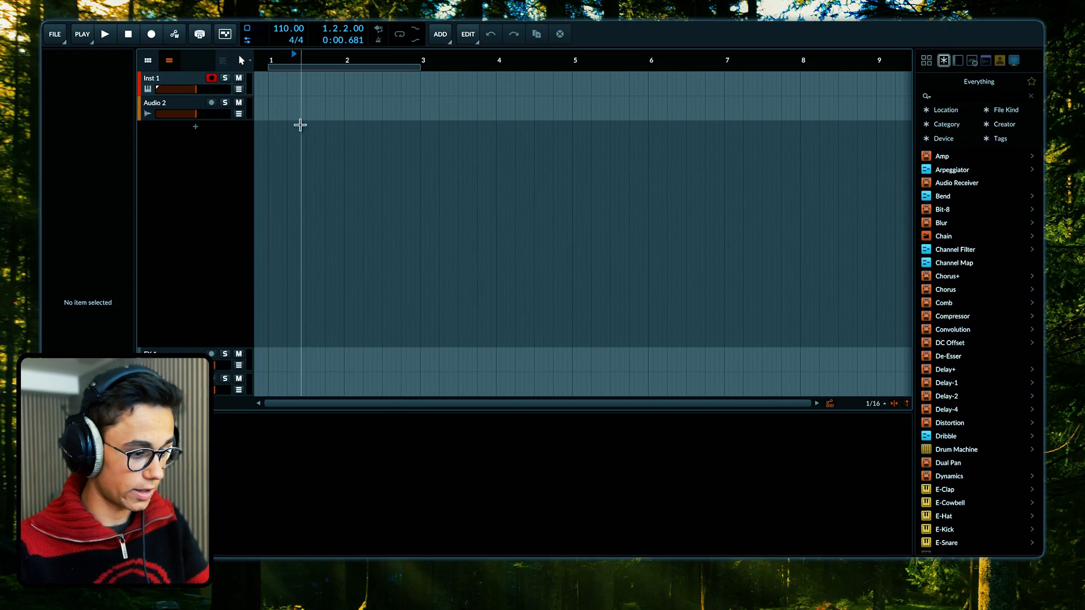
Step: Audition the sample "atmos 27 - e maj" from the atmos results and place it at bar 1 on a new audio track
scroll(300, 125, up, 2)
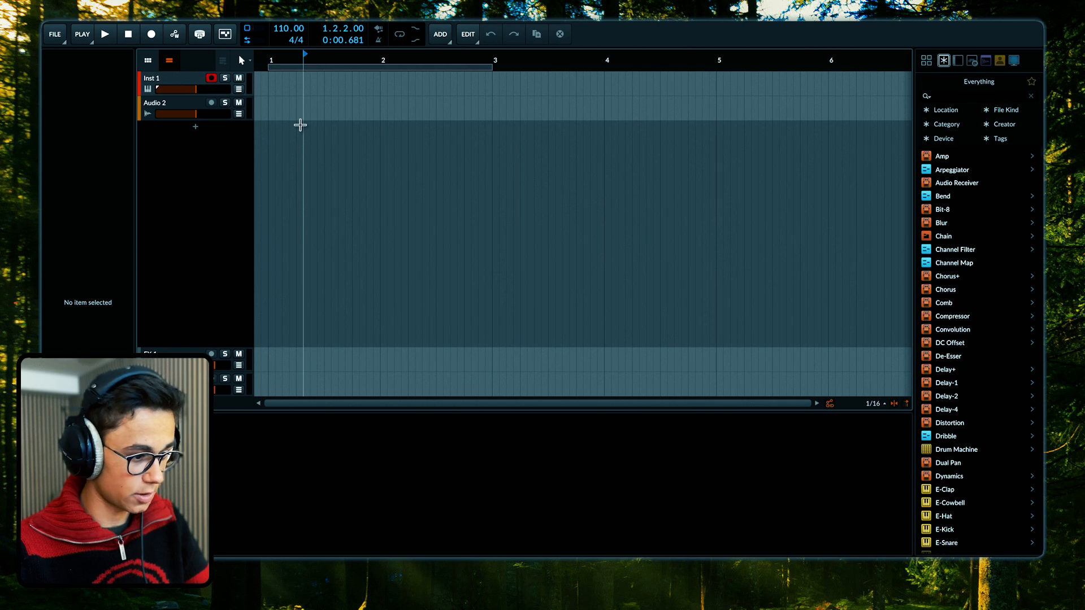
scroll(258, 97, up, 1)
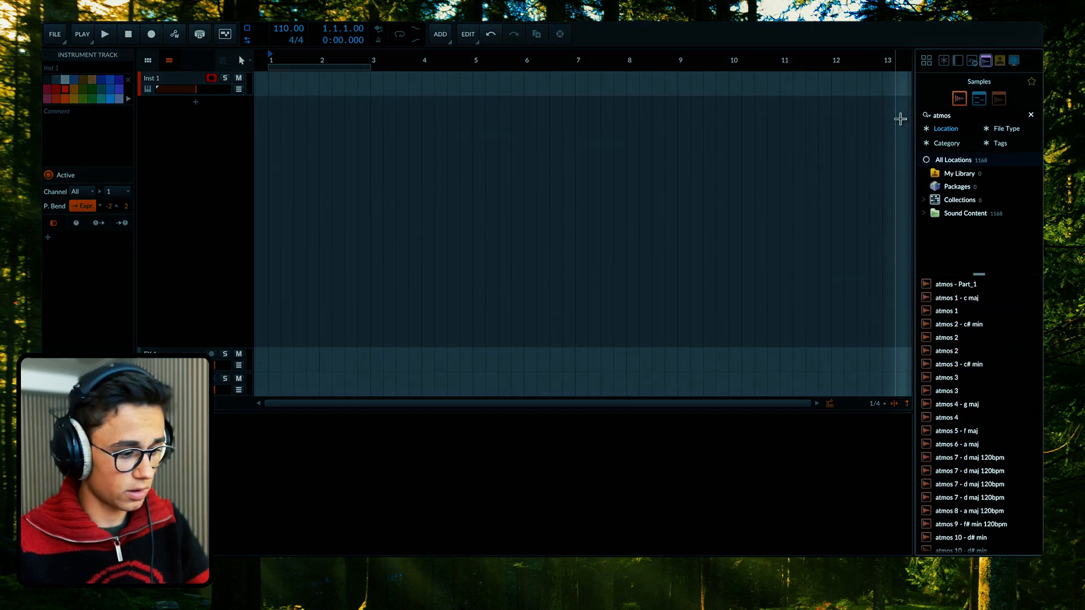
scroll(963, 356, down, 10)
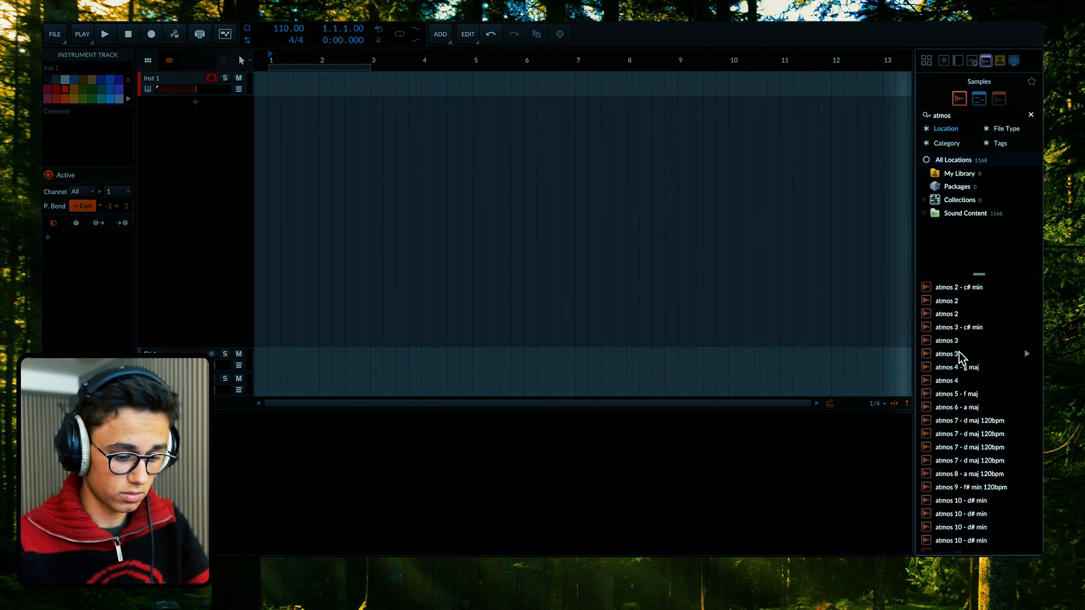
click(1024, 459)
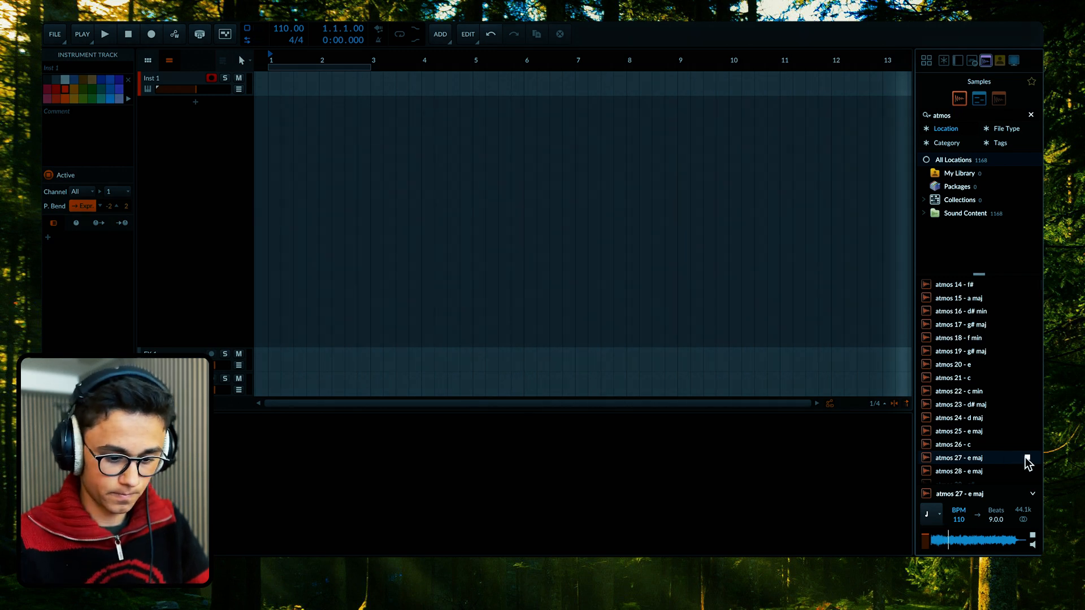
drag(1027, 462, 271, 125)
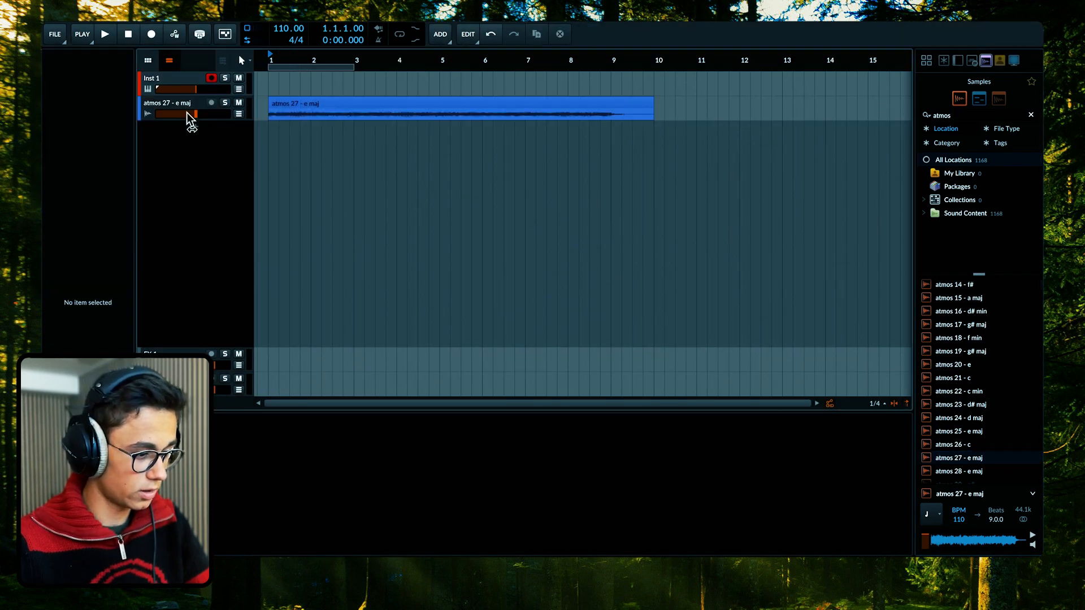
Step: Add an EQ+ to the atmos 27 track, set its low-cut to about 112 Hz, and play the clip to check it
click(184, 107)
text(beq)
key(Down)
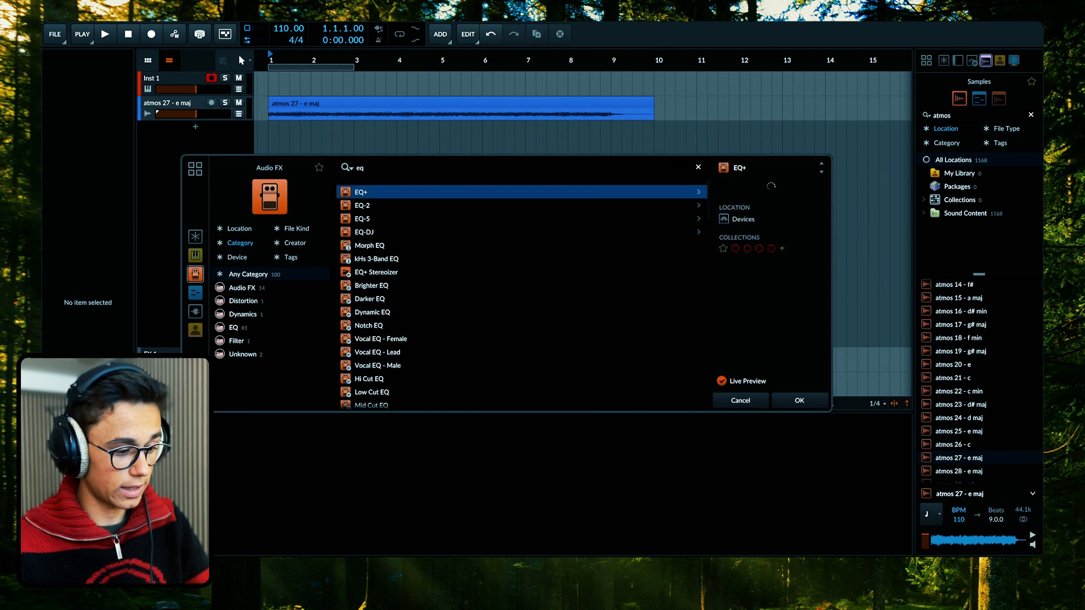
key(Return)
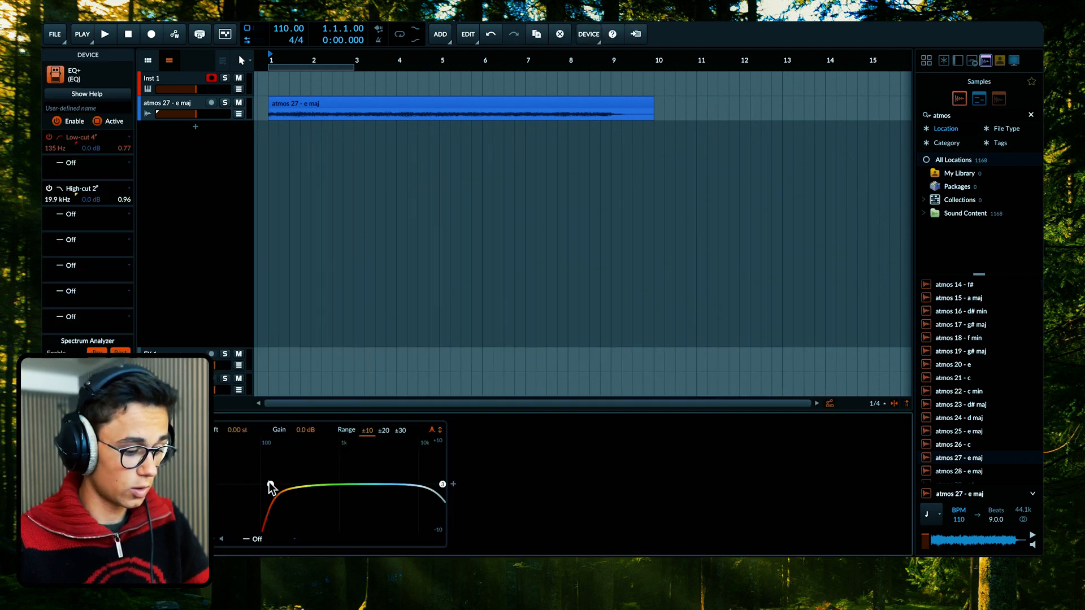
drag(270, 483, 272, 490)
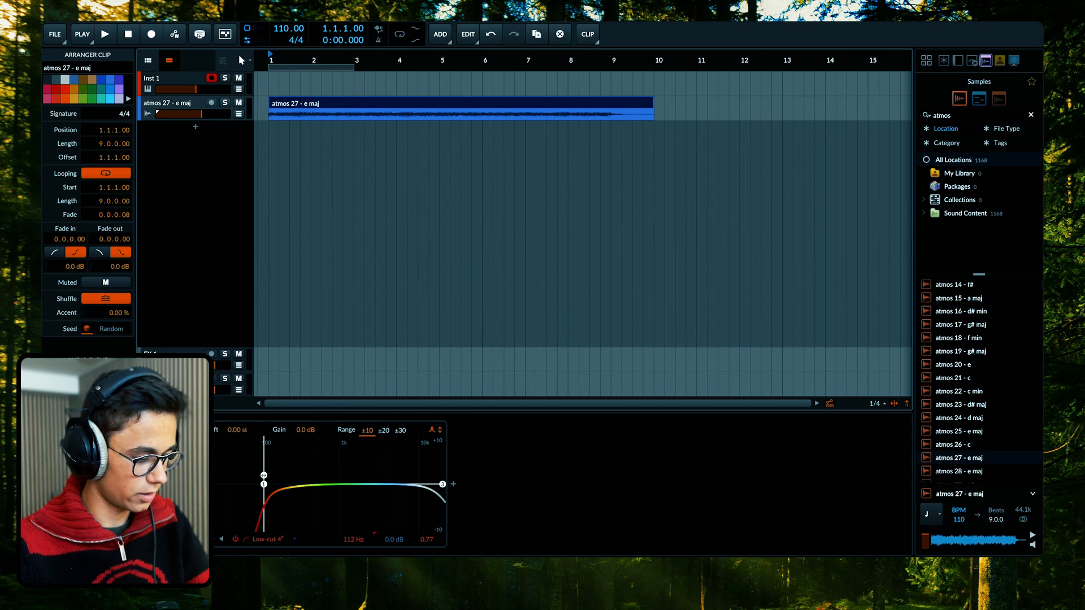
key(space)
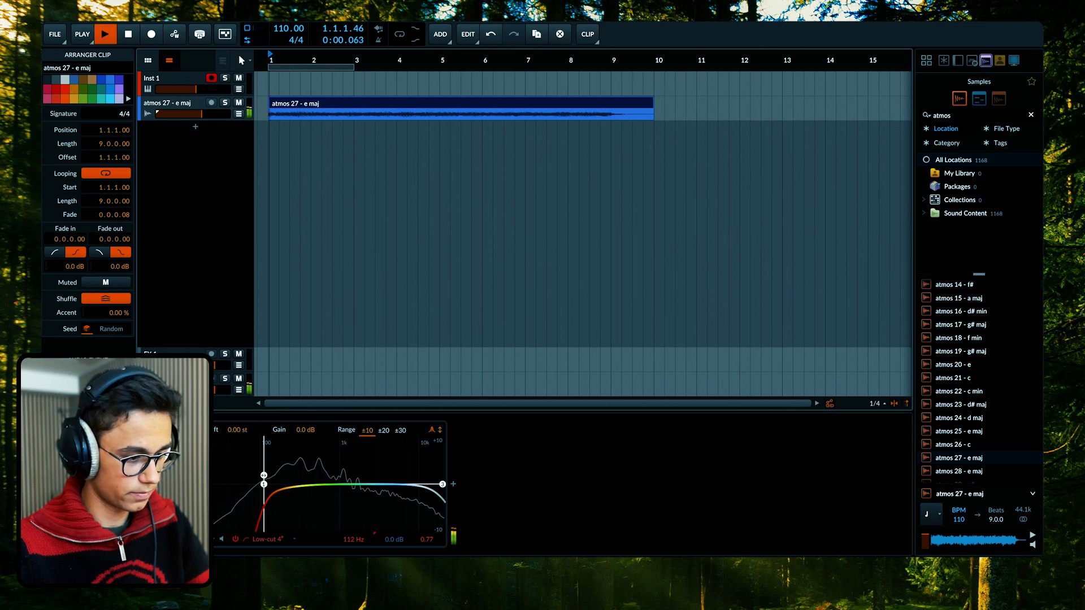
click(333, 146)
key(space)
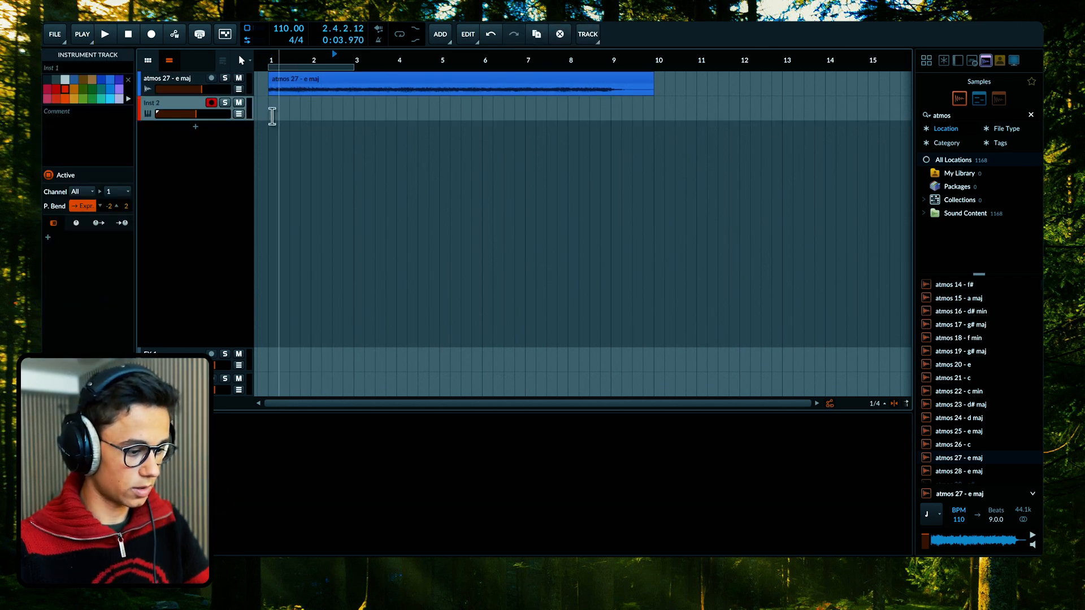
Step: Mark out a range from bar 1 to about bar 3 on the instrument track and play the Vital clip's four-note pattern from the start
drag(272, 116, 351, 109)
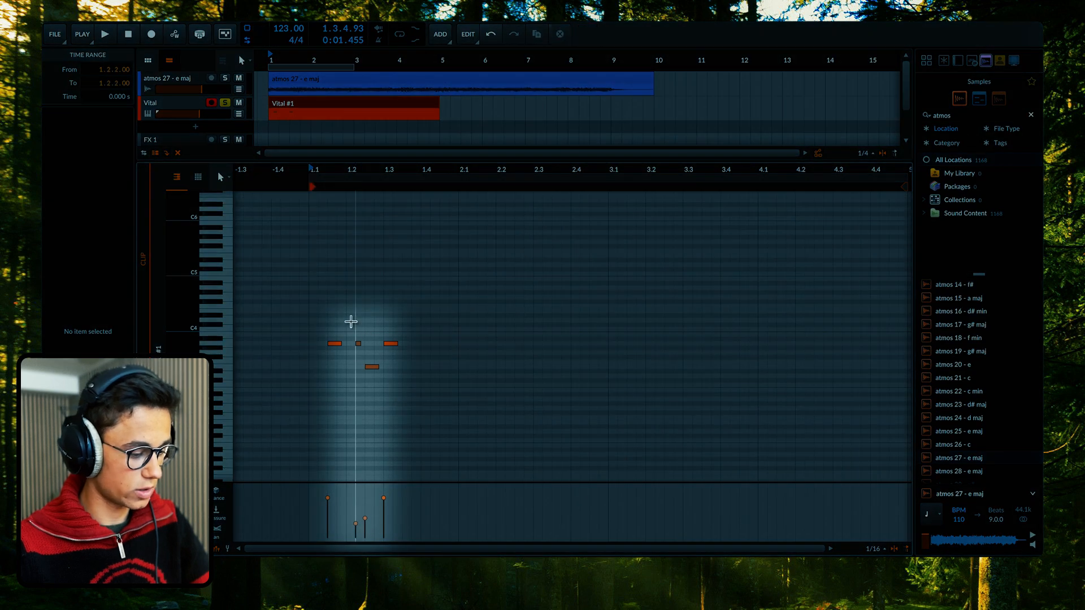
click(371, 382)
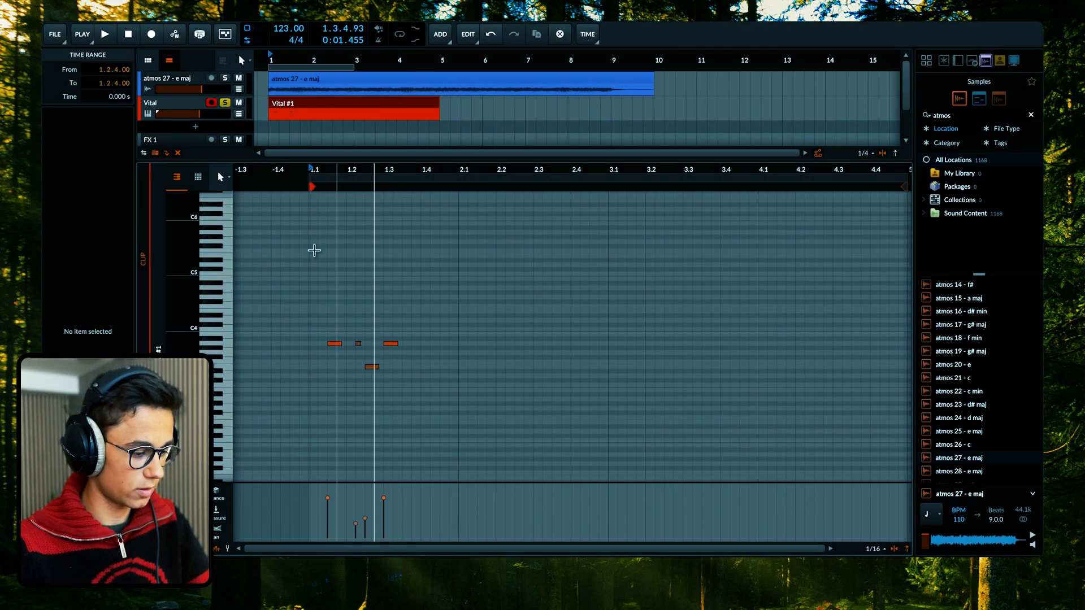
click(306, 249)
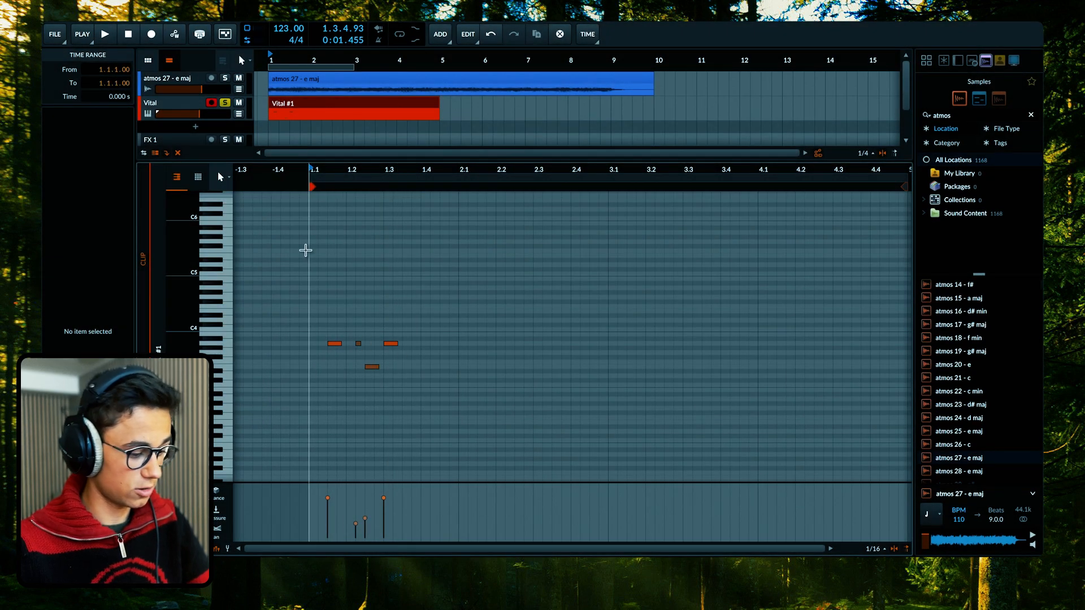
key(space)
key(space)
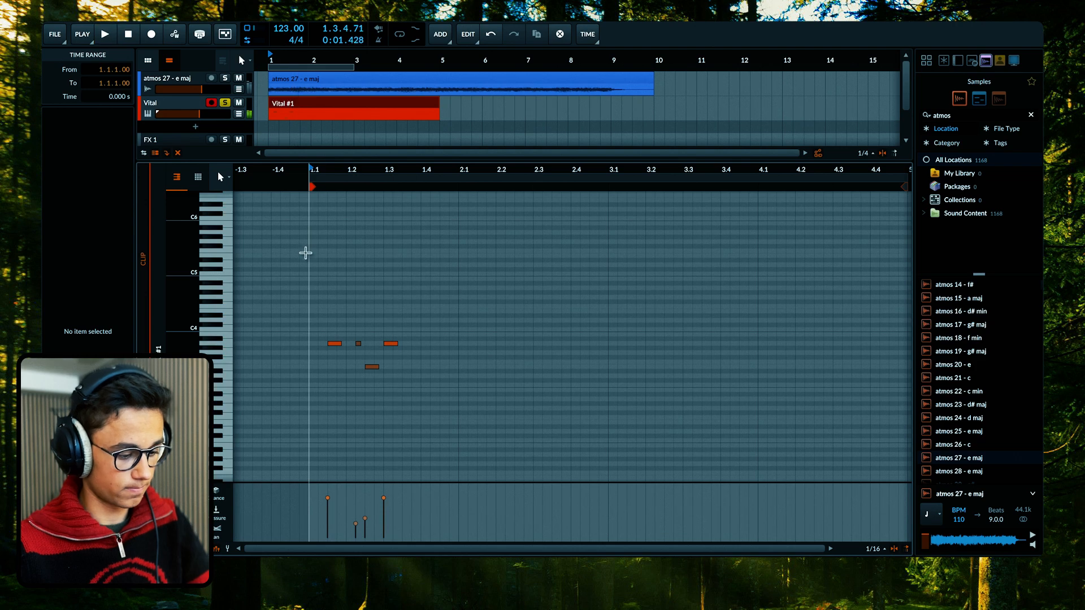
Step: Select the first bar of notes in the Vital clip and duplicate it three times to fill four bars
key(2)
drag(305, 251, 467, 258)
key(ctrl+d)
key(ctrl+d)
key(ctrl+d)
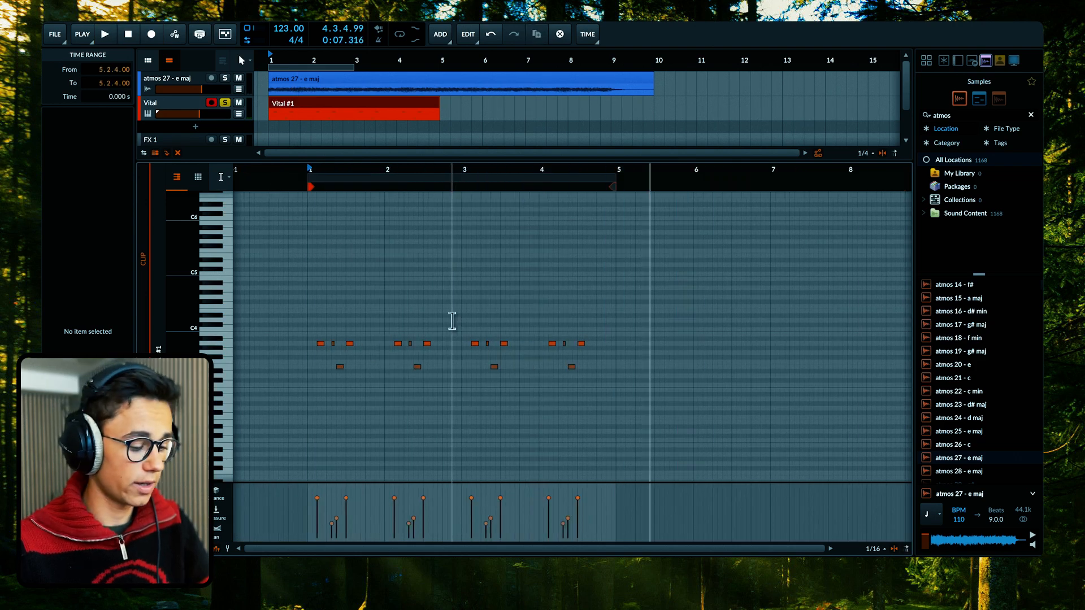
Step: Play the Vital pattern and copy its low row of repeated notes up to a pitch just above C4
key(space)
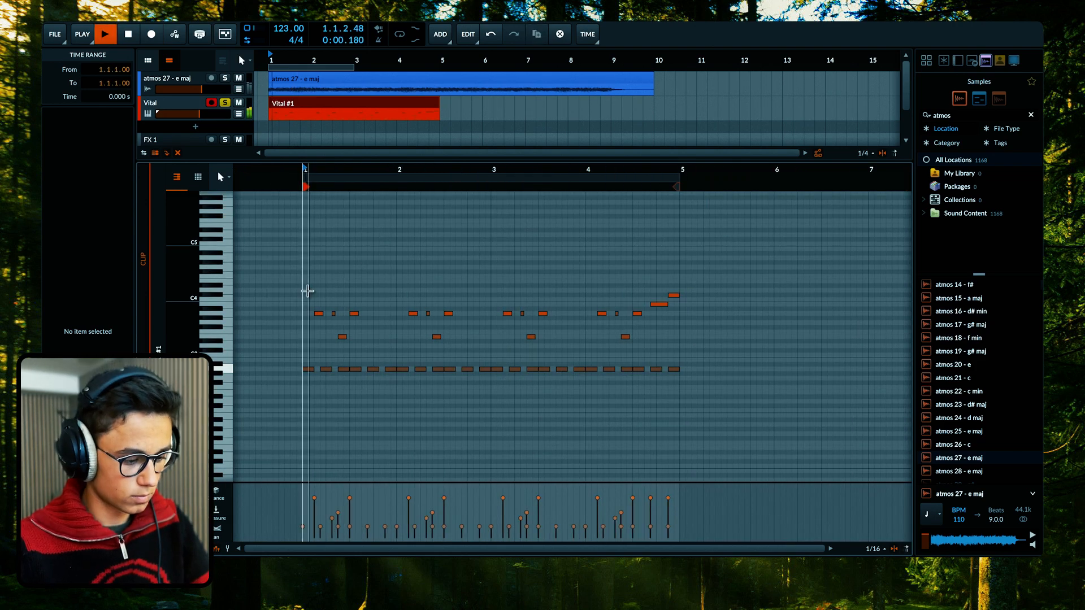
drag(692, 370, 308, 282)
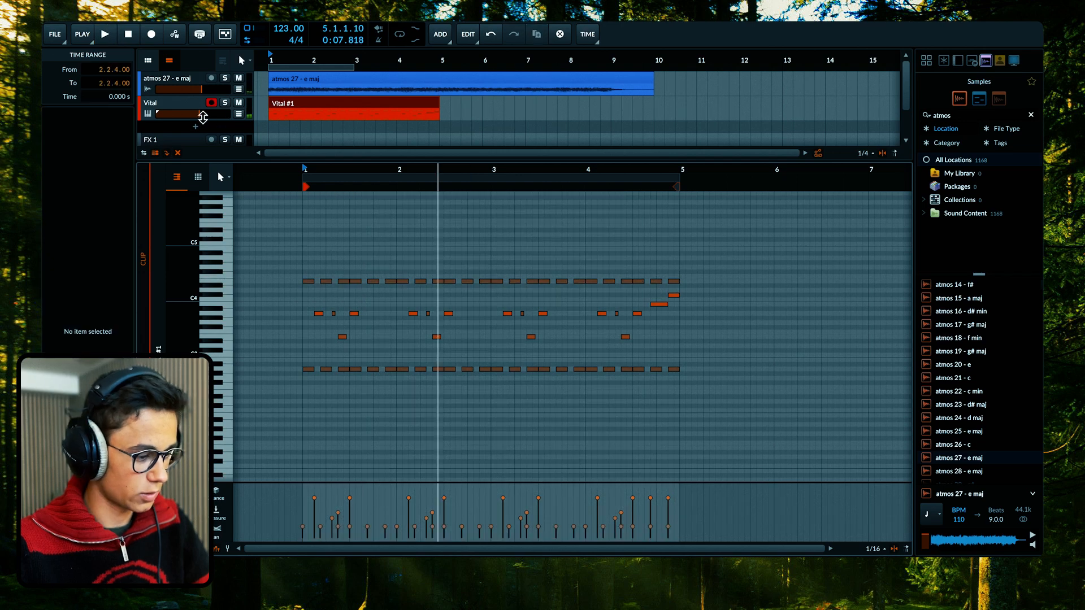
Step: Rebalance the Vital and atmos track volumes during playback, and extend the Vital clip to bar 9
drag(200, 117, 190, 90)
key(space)
drag(350, 162, 345, 339)
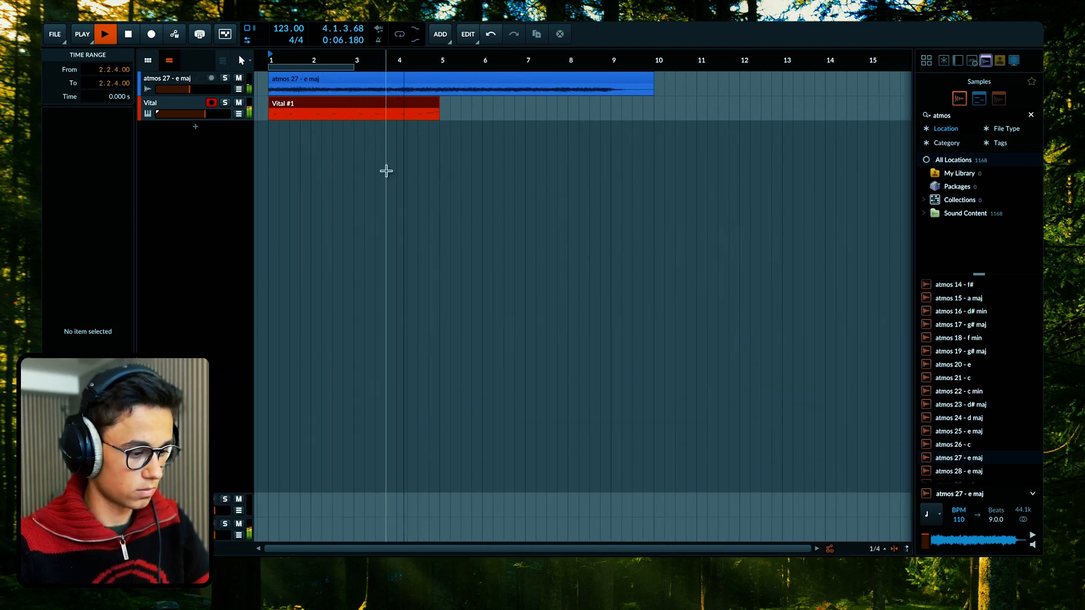
drag(436, 116, 560, 117)
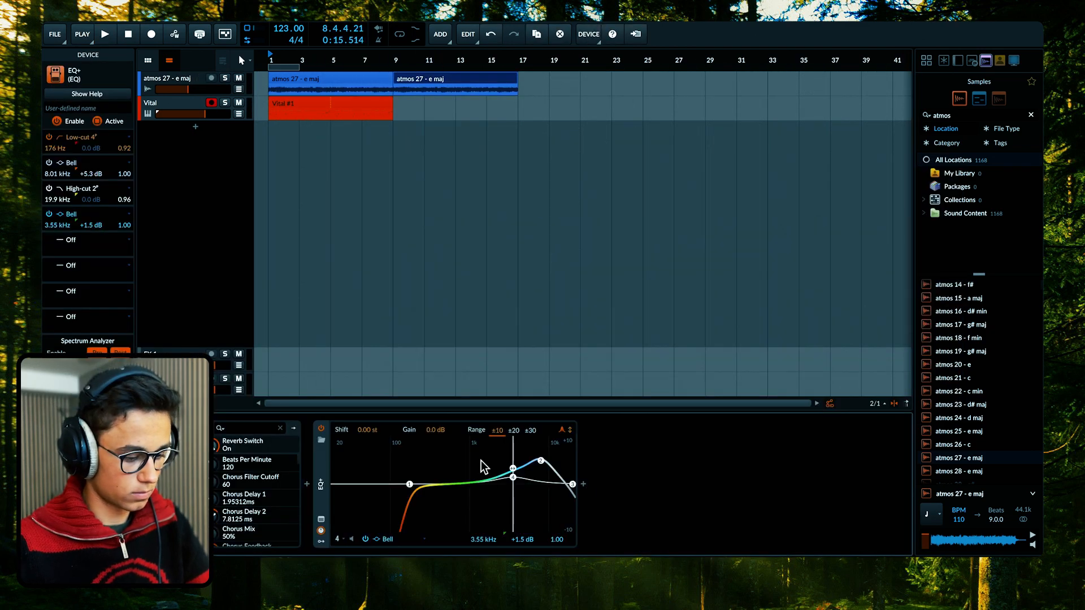
Step: Lower the mix of the Delay+ and the ValhallaVintageVerb on the Vital track while the loop plays
key(space)
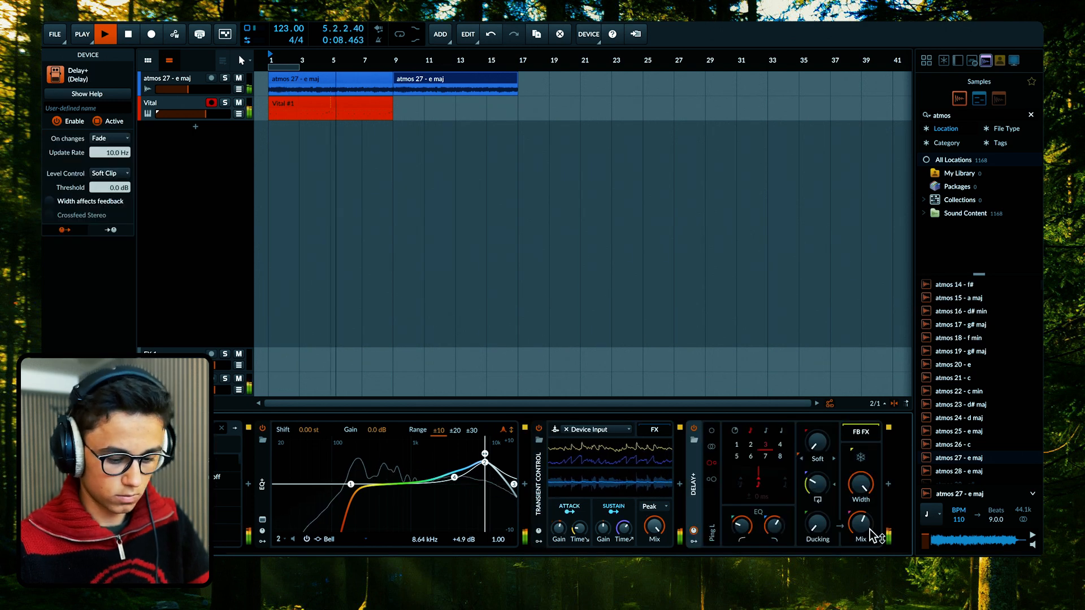
drag(856, 530, 856, 541)
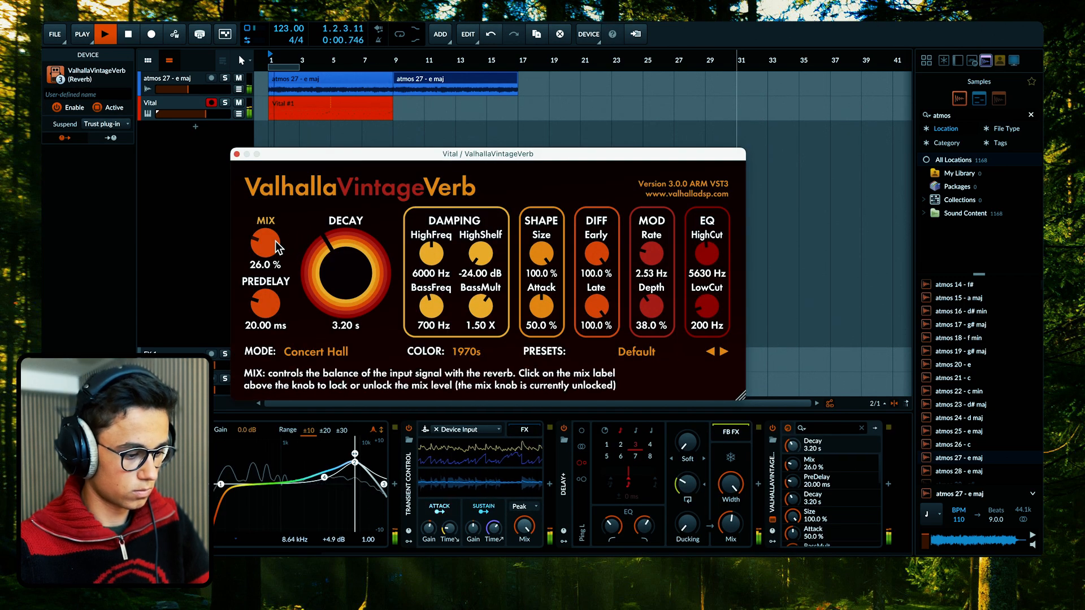
drag(265, 243, 265, 247)
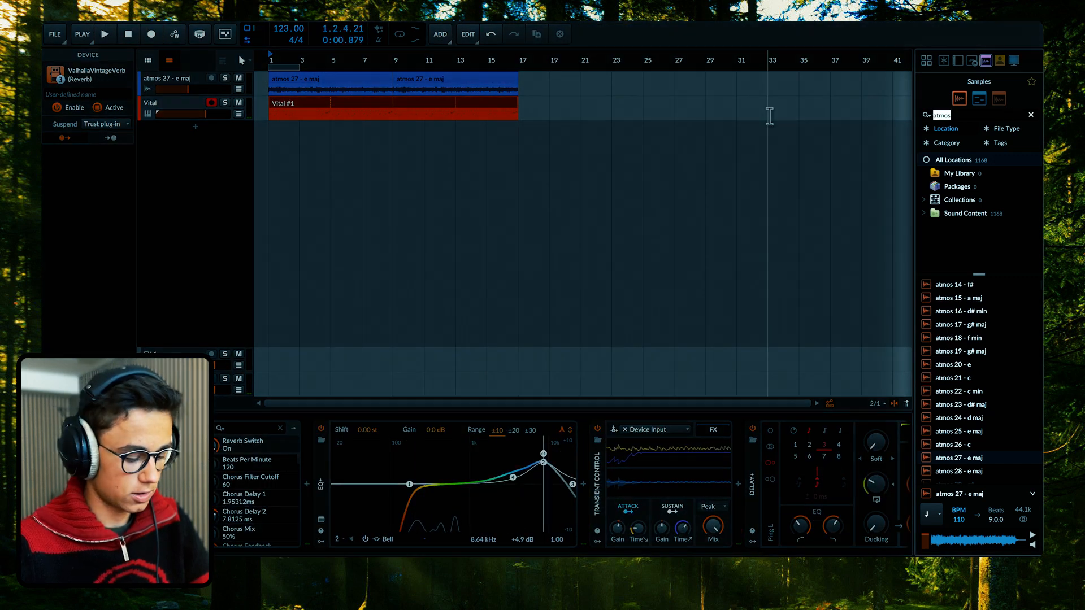
Step: Browse the sample library, and create a clip from bar 9 to bar 17 on the empty instrument track below the bird ambience
scroll(985, 371, down, 5)
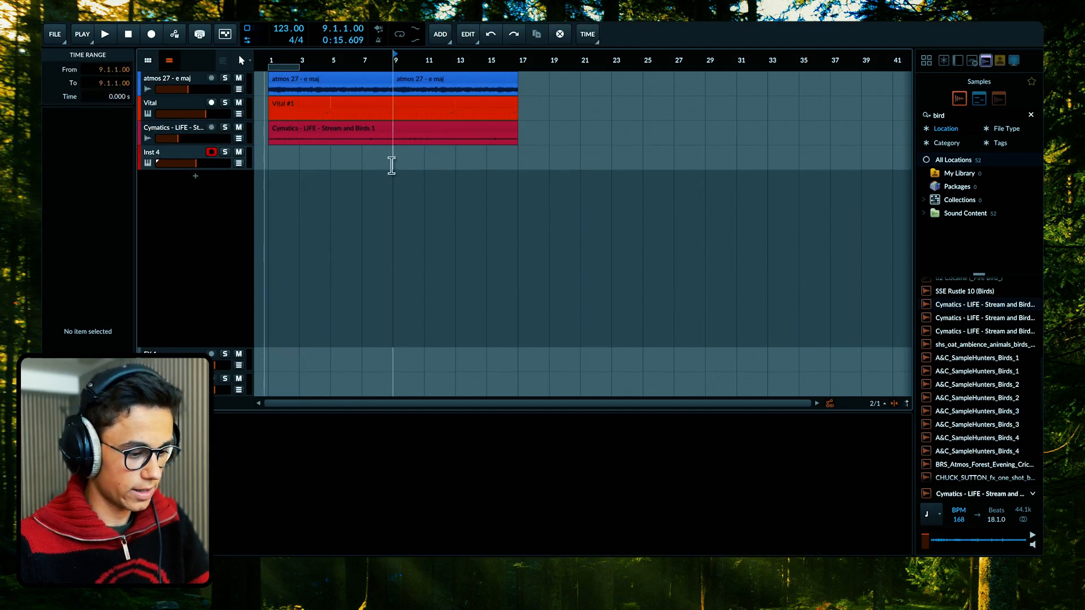
drag(392, 164, 548, 169)
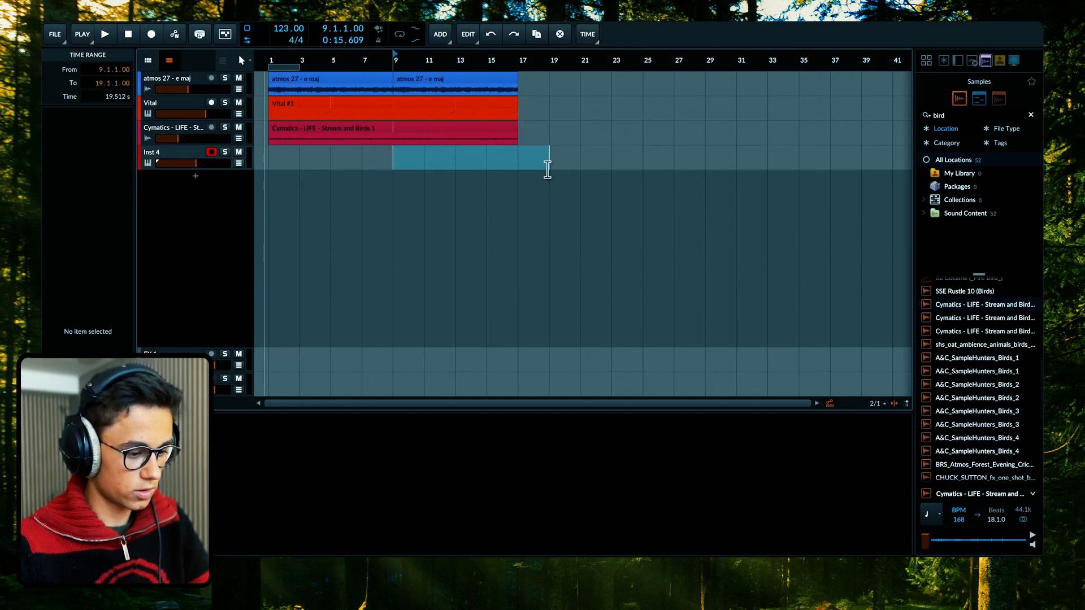
double_click(517, 162)
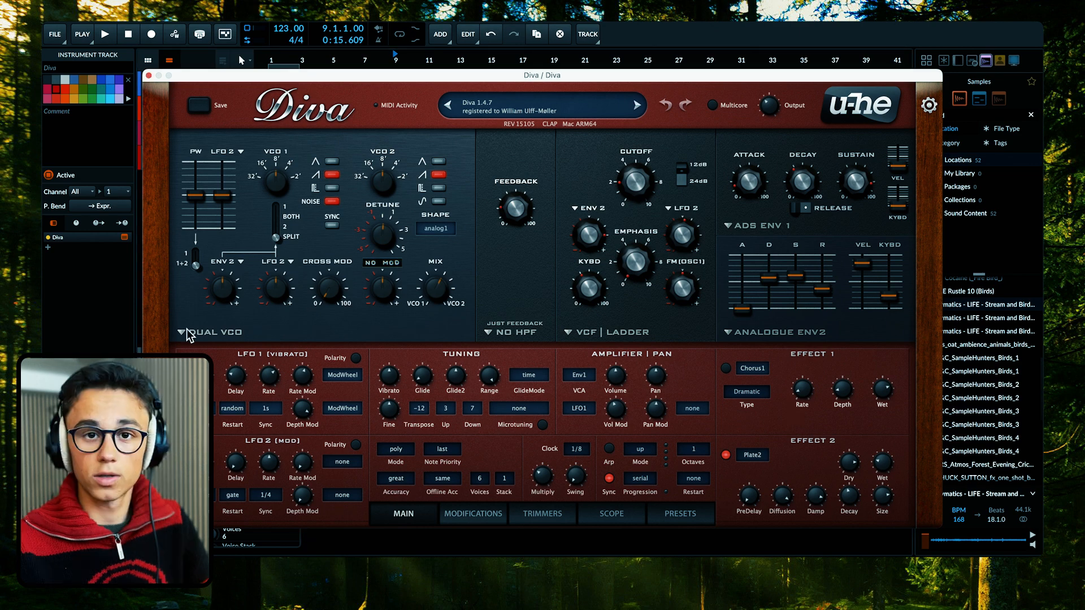
Step: Review Diva's oscillator model choices and the sync rate options of LFO 2
click(199, 332)
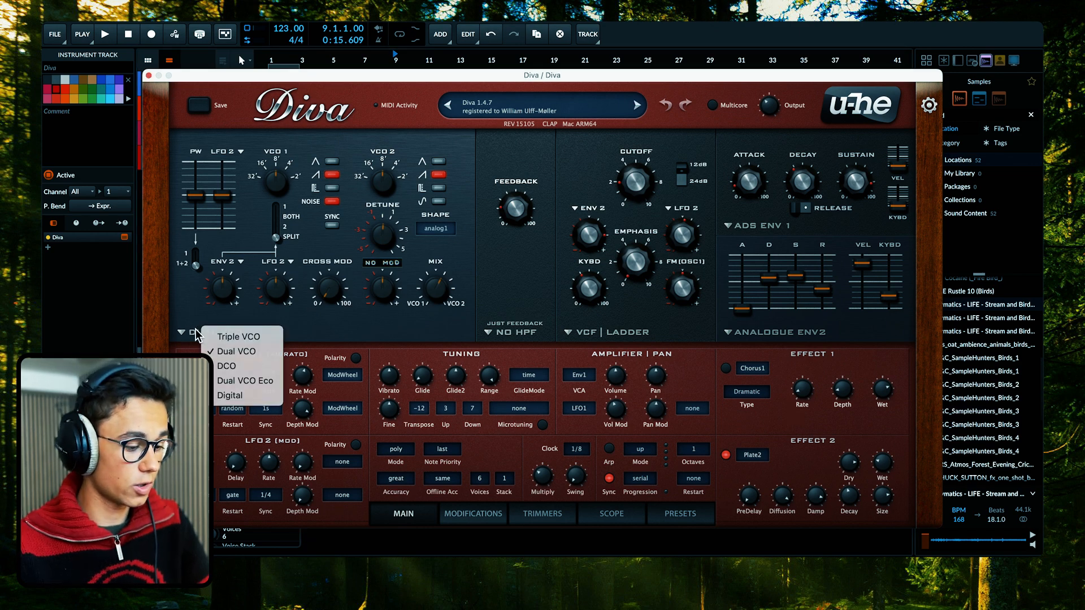
click(195, 332)
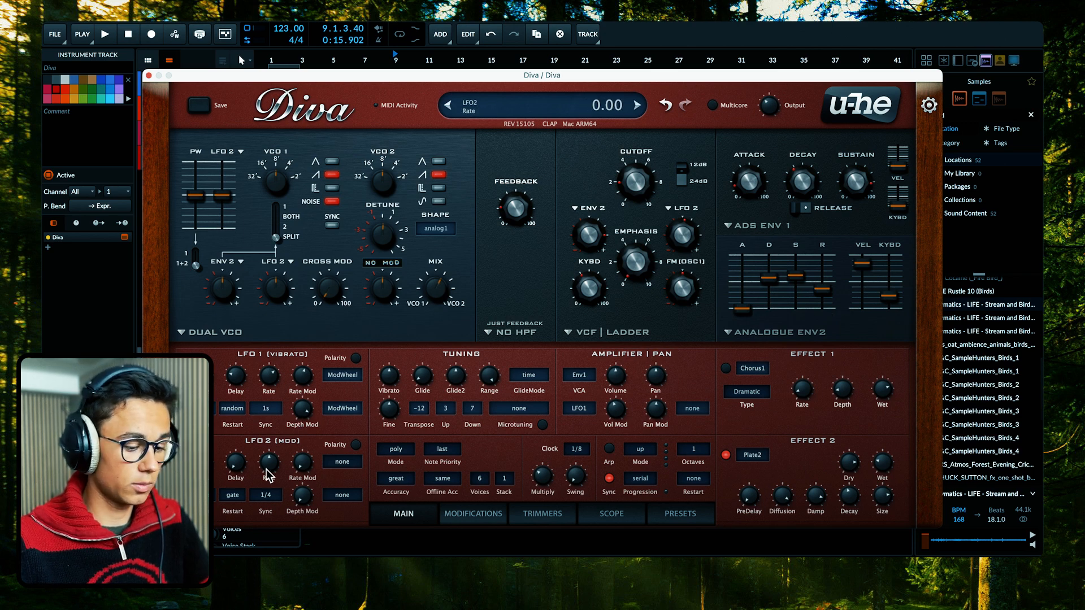
click(264, 500)
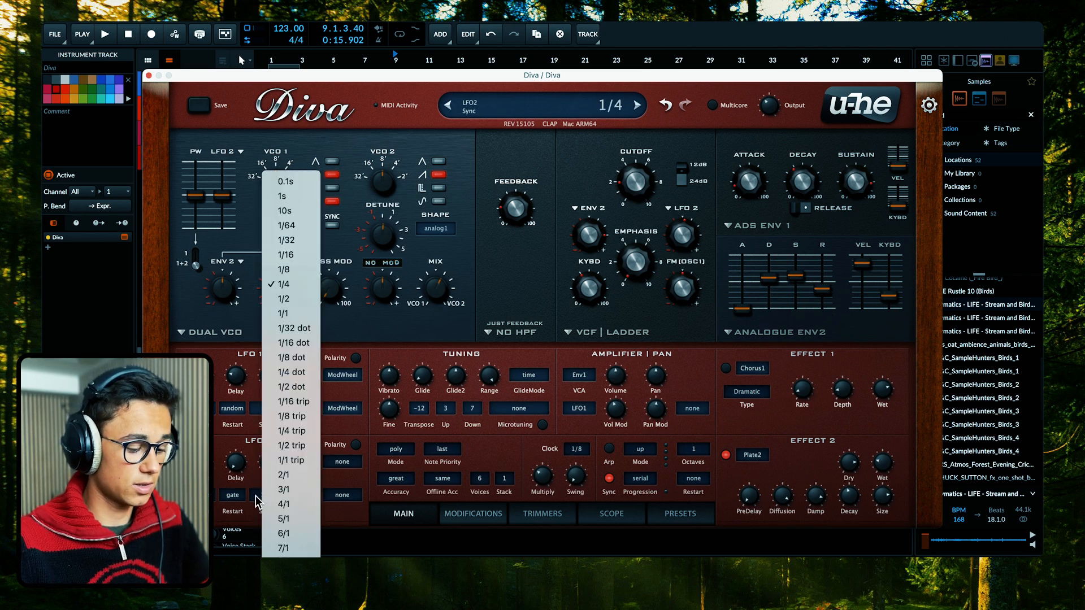
click(262, 501)
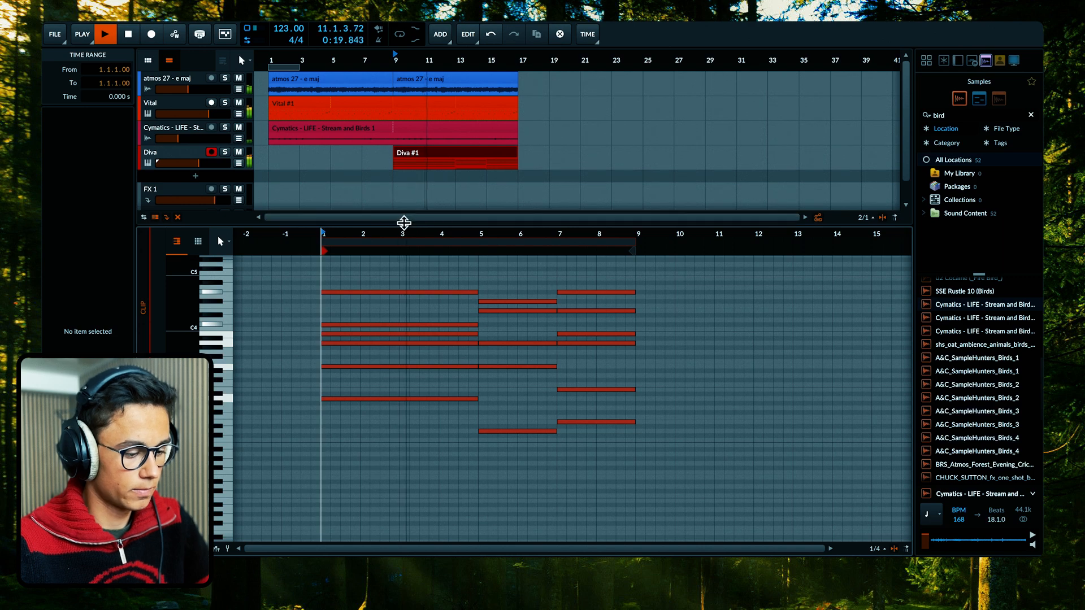
Step: Lengthen the C3 note in the Inst 5 clip to one beat and duplicate it three times to fill the bar
drag(402, 227, 407, 314)
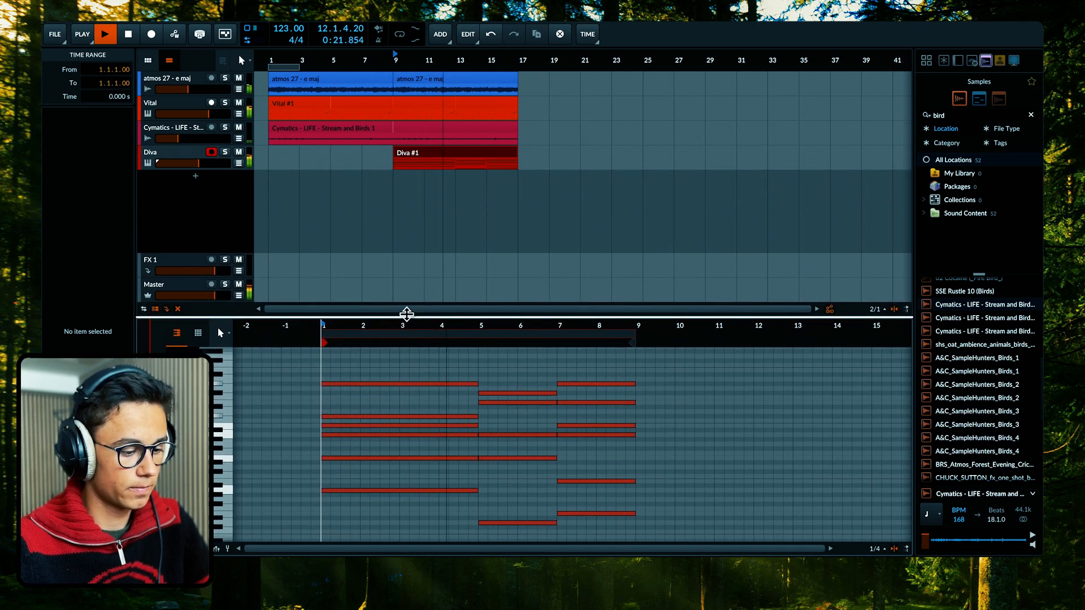
scroll(516, 172, down, 2)
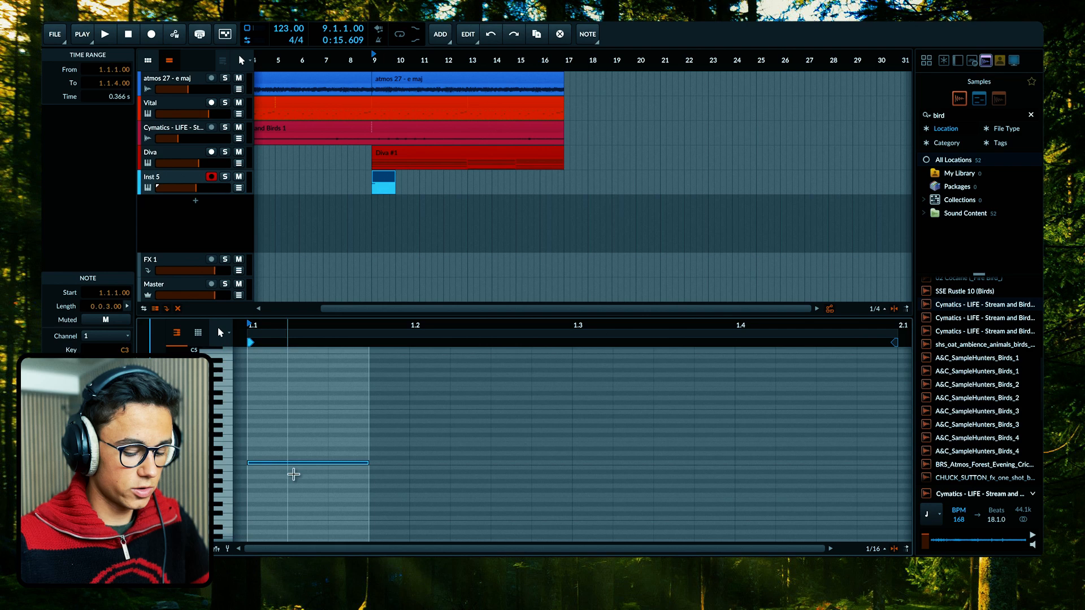
key(shift+Right)
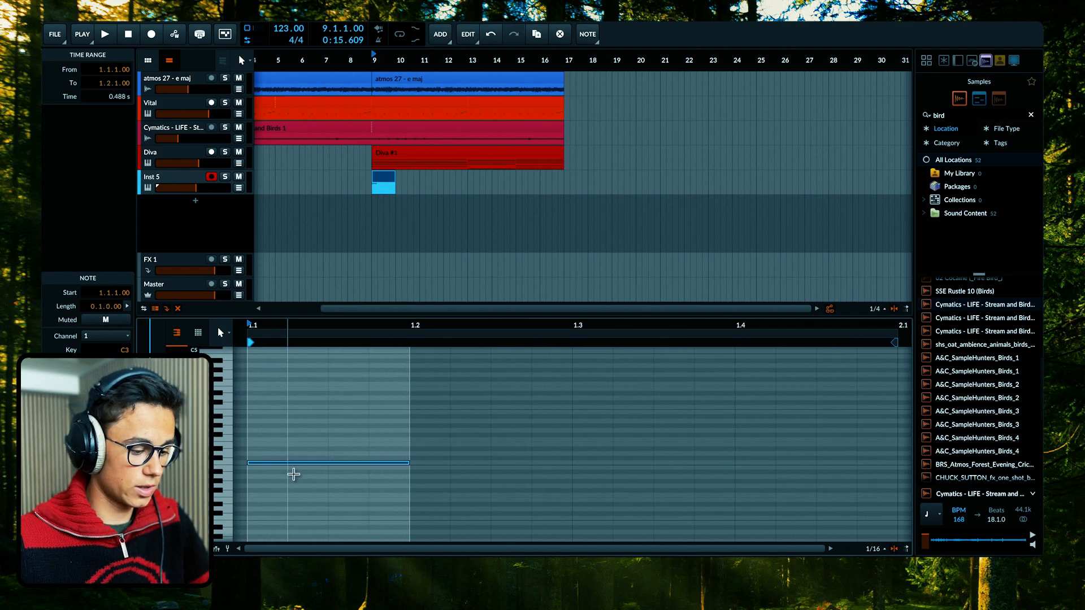
key(ctrl+d)
key(ctrl+d)
key(ctrl+d)
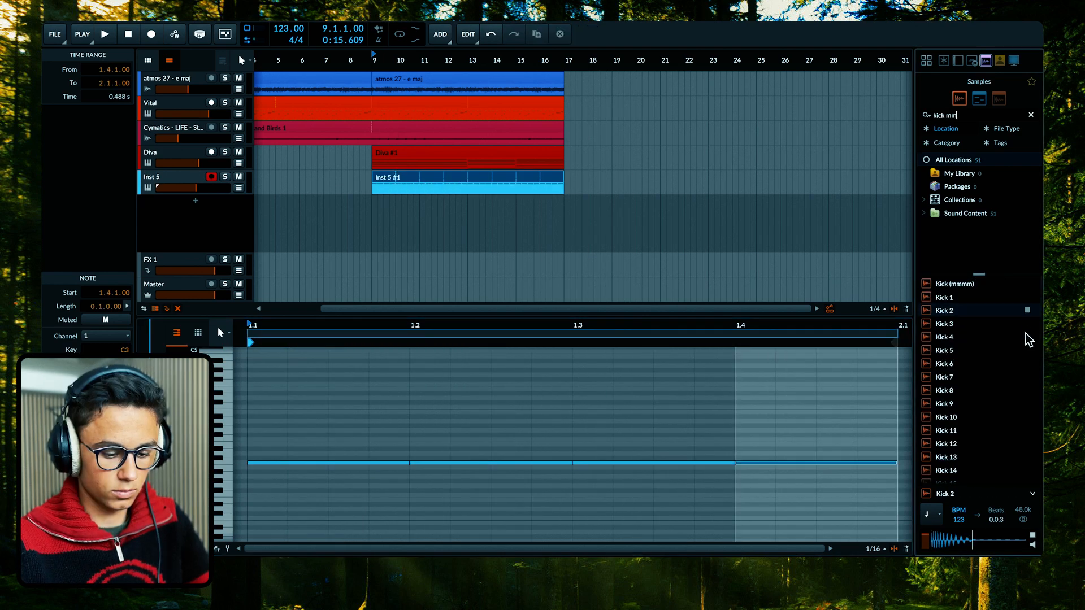
Step: Audition the kick samples and load Kick 1 onto the Inst 5 track as its sampler sound
click(1028, 339)
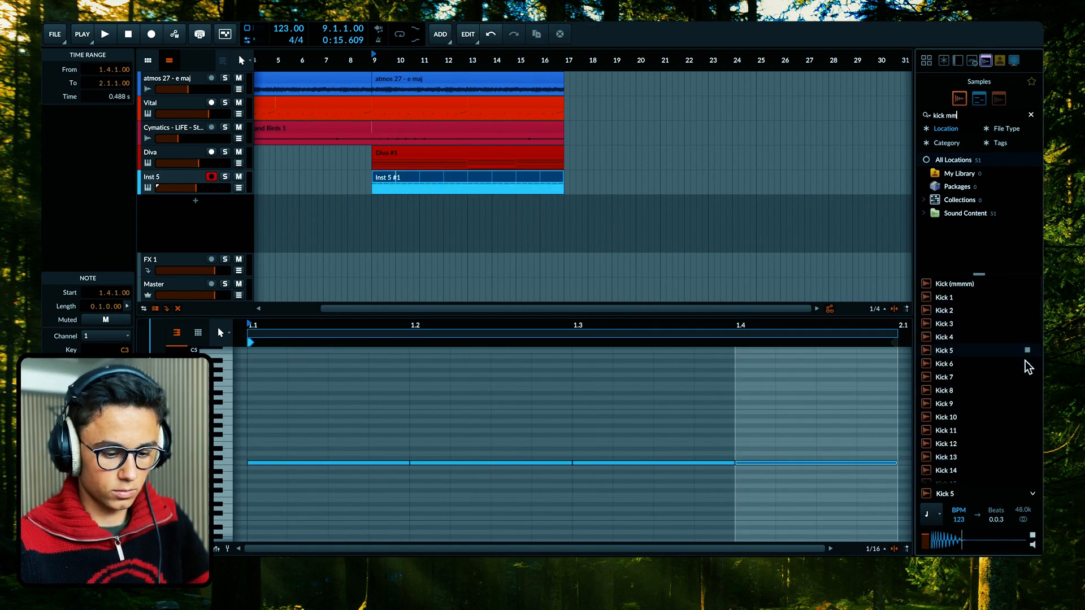
drag(955, 298, 203, 192)
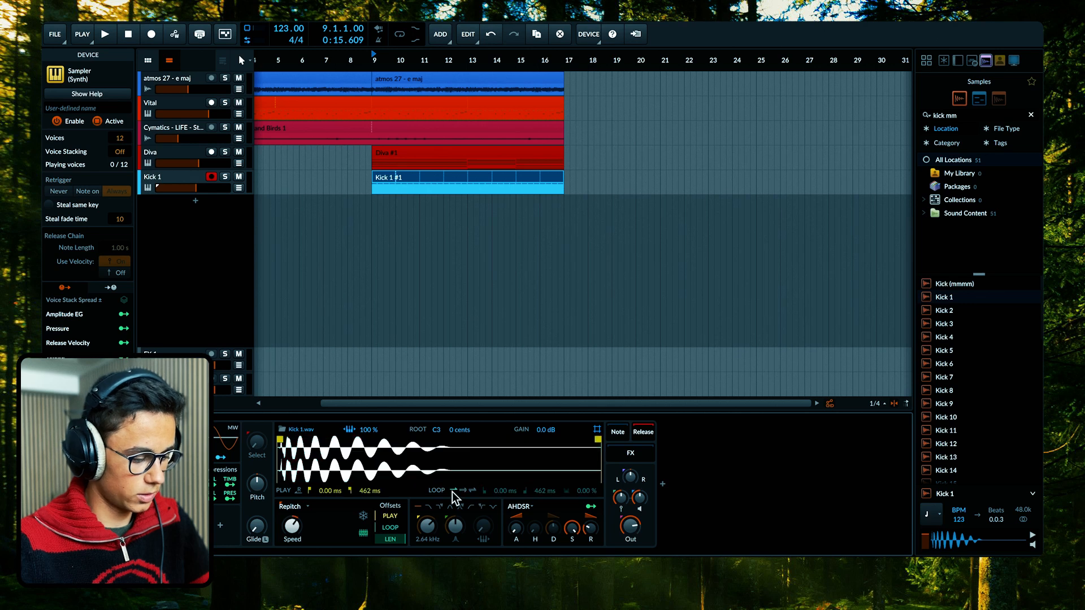
Step: Play the arrangement with the kick from bar 9, and insert an Invisible Limiter found by searching for inv
key(space)
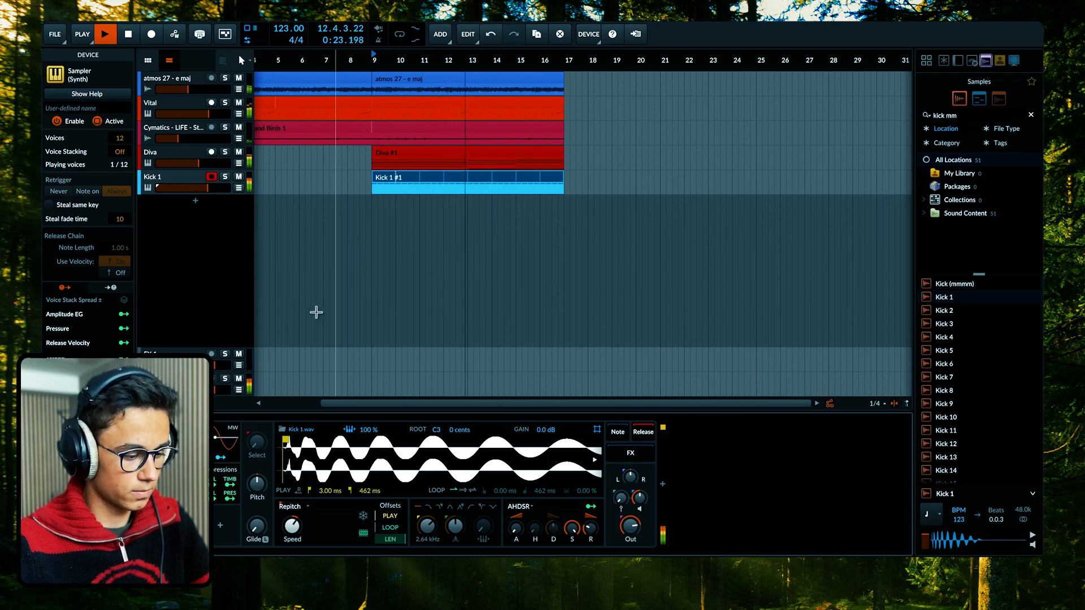
key(space)
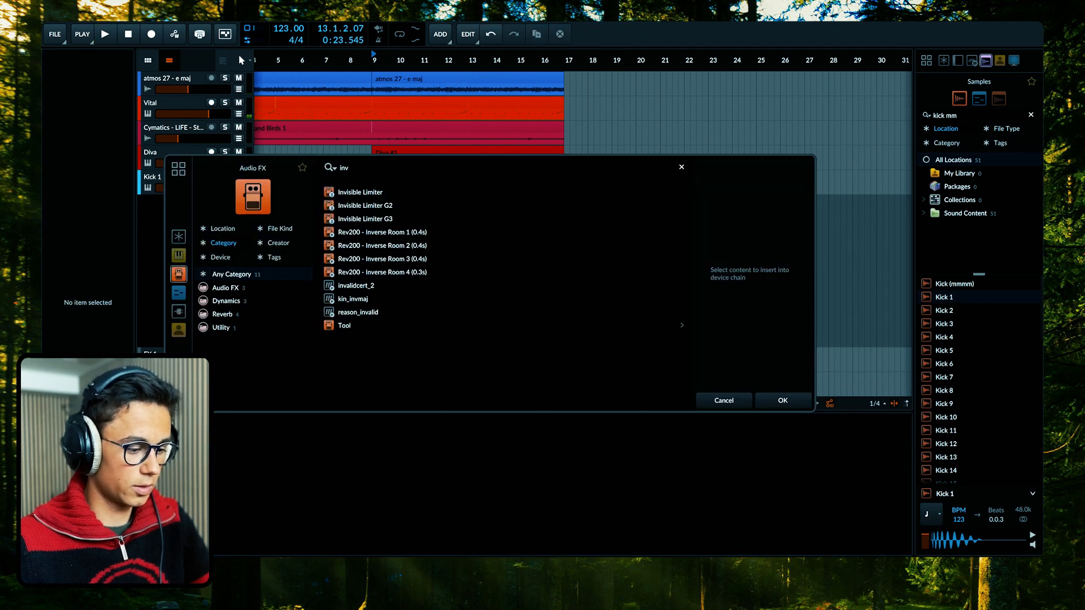
key(Down)
key(Return)
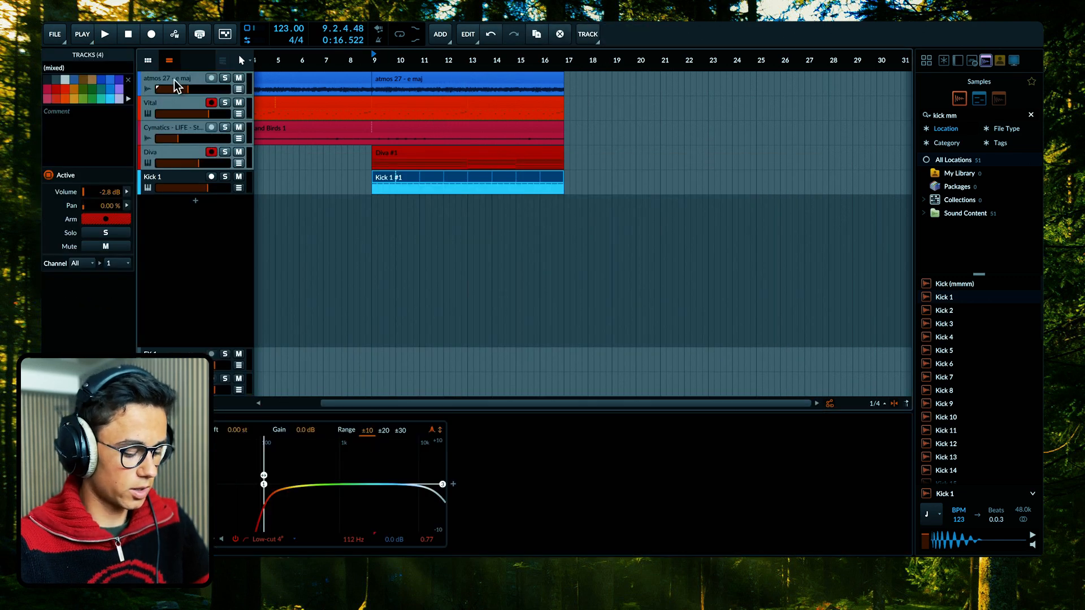
Step: Group the four tracks above the kick as Synths; in its kick-sidechained Duck, enable the crossover, reduce High and adjust Amount
key(ctrl+g)
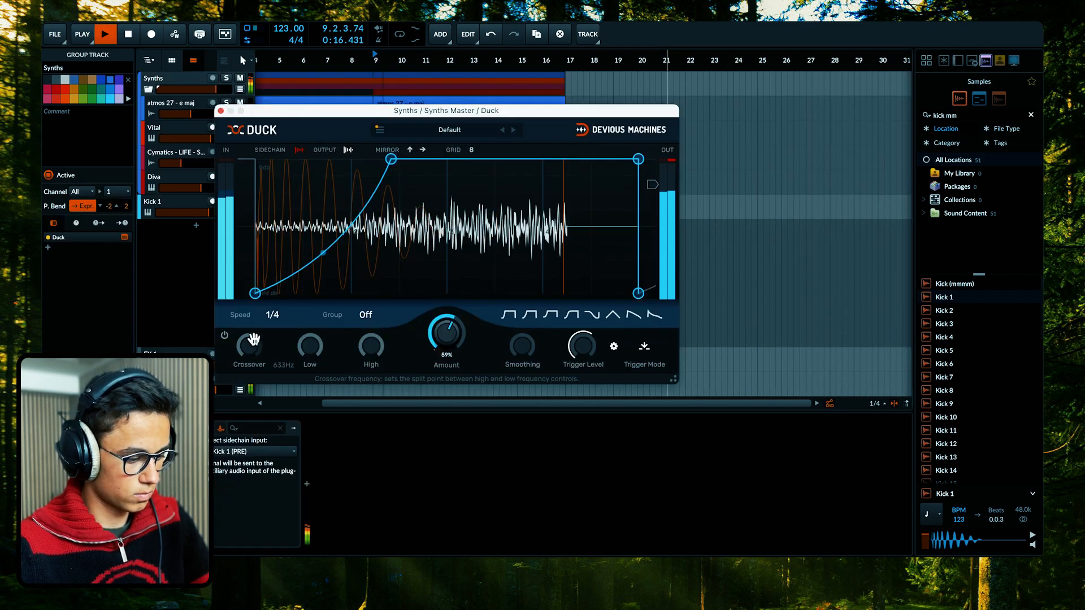
click(226, 334)
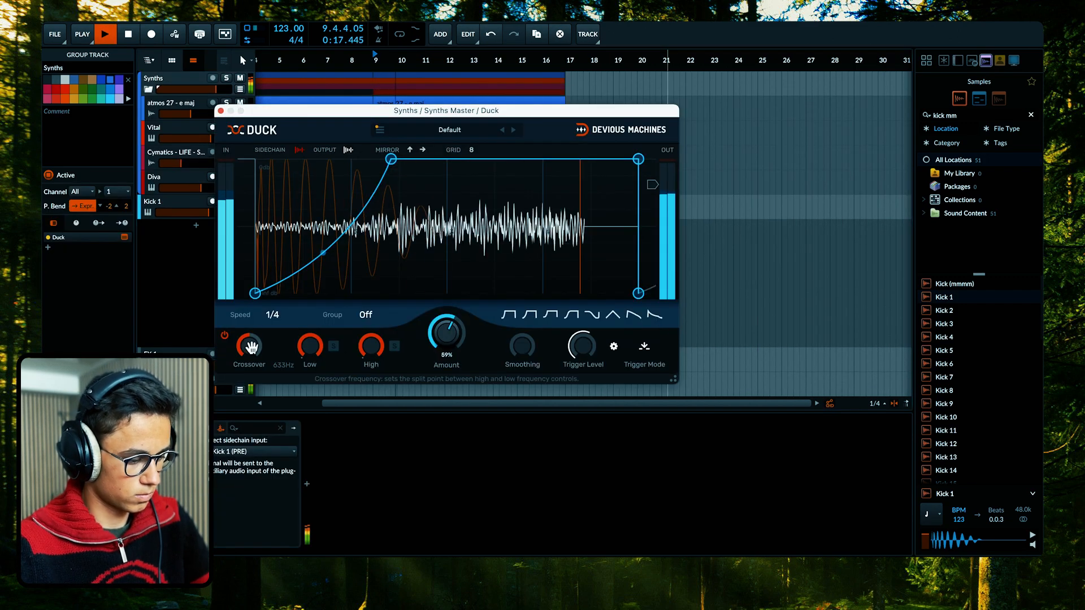
drag(364, 351, 363, 378)
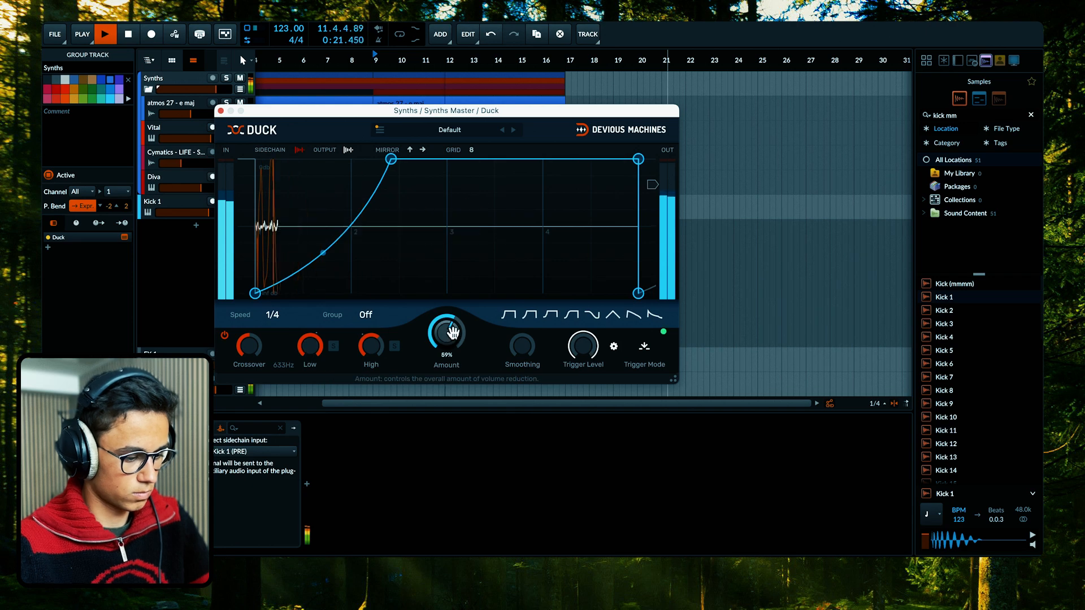
drag(453, 331, 453, 294)
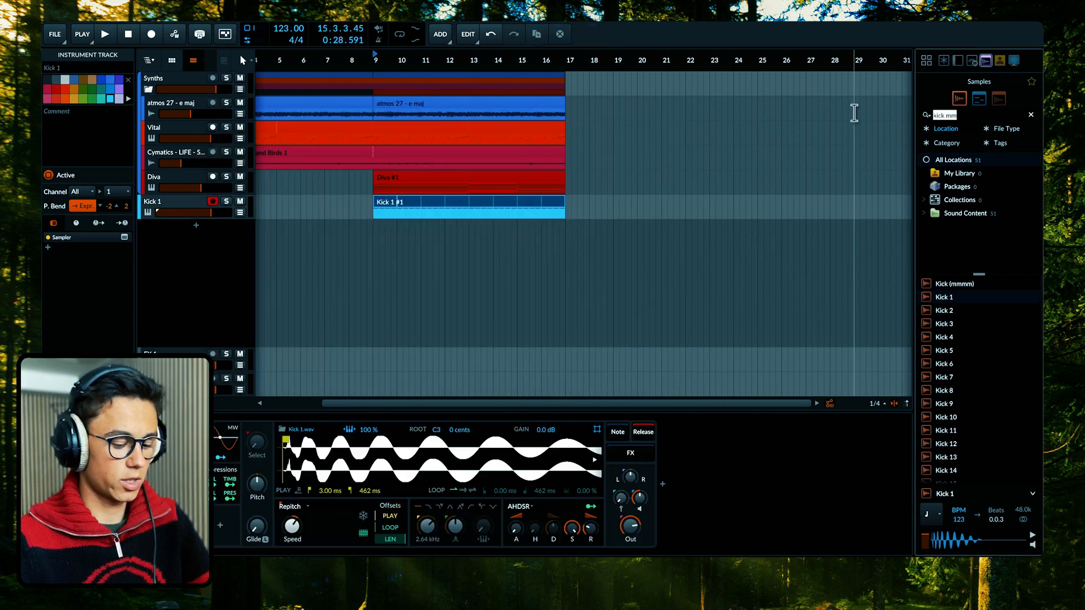
Step: Audition shaker samples, adjust the SHAKER_POCKET_KILLER track's volume, and reshape its Duck curve with a deeper bend and earlier peak
click(1026, 402)
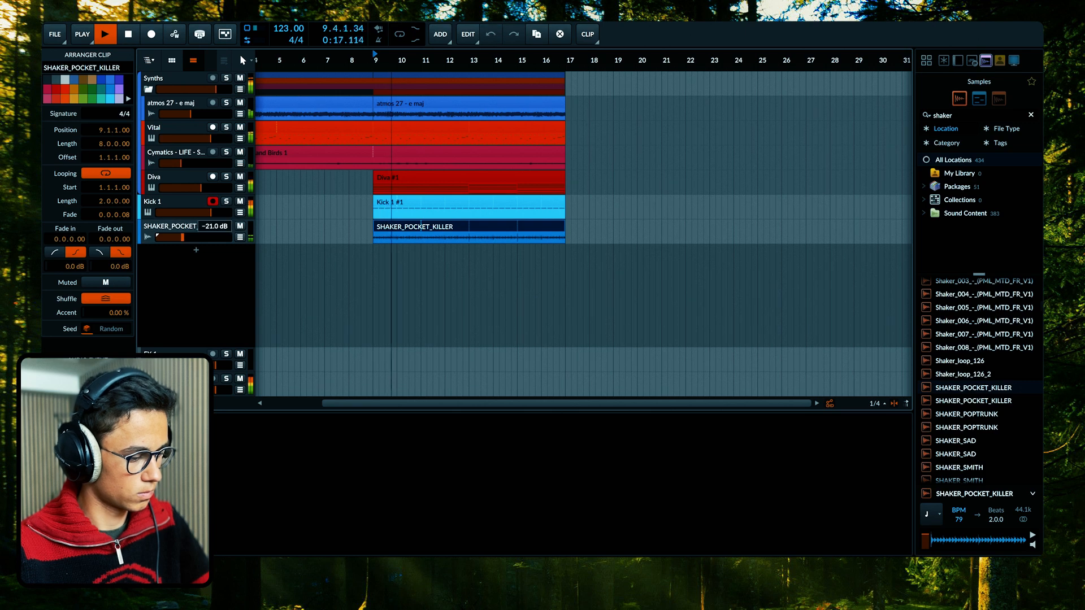
click(188, 233)
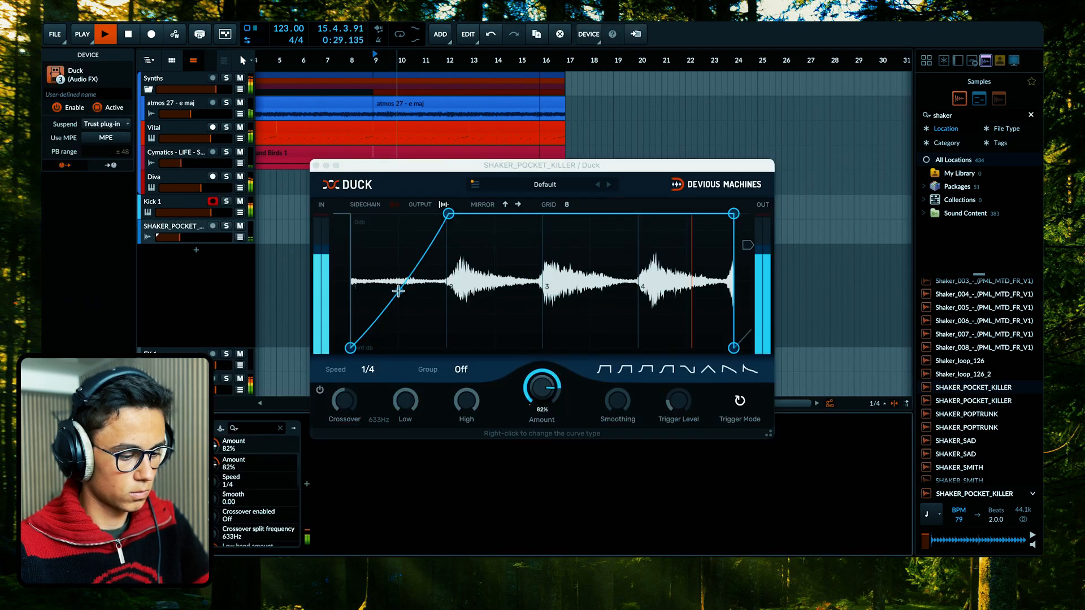
drag(399, 291, 400, 332)
drag(449, 215, 430, 194)
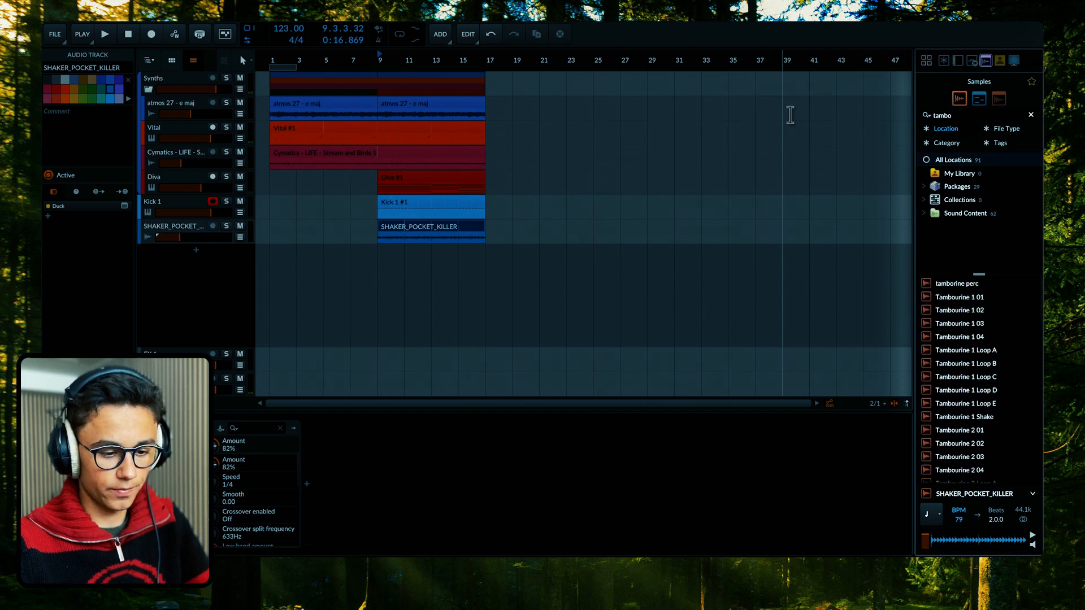
Step: Audition tambourine samples and extend the Tambourine 2 Loop C clip to bar 17
click(1027, 405)
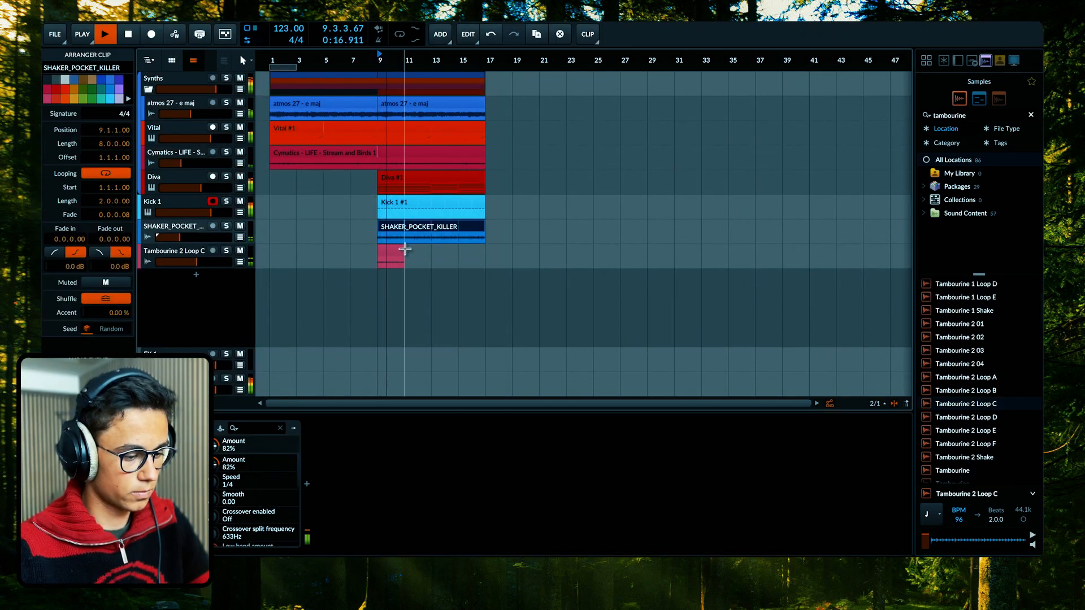
drag(401, 250, 485, 252)
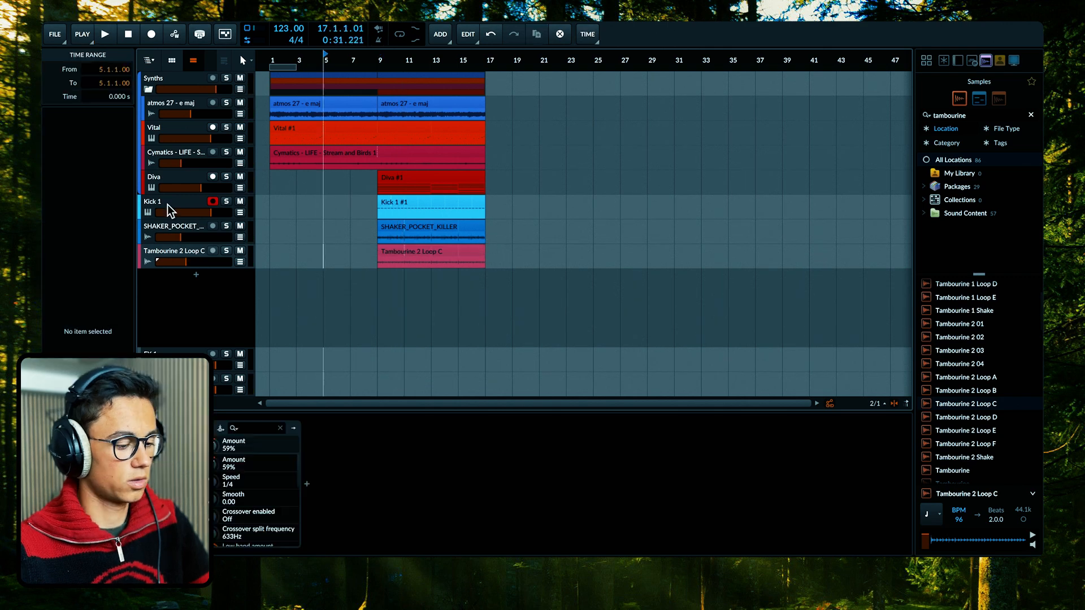
Step: Insert Transient Control after the Kick 1 sampler and raise its attack gain slightly during playback
click(168, 205)
click(661, 486)
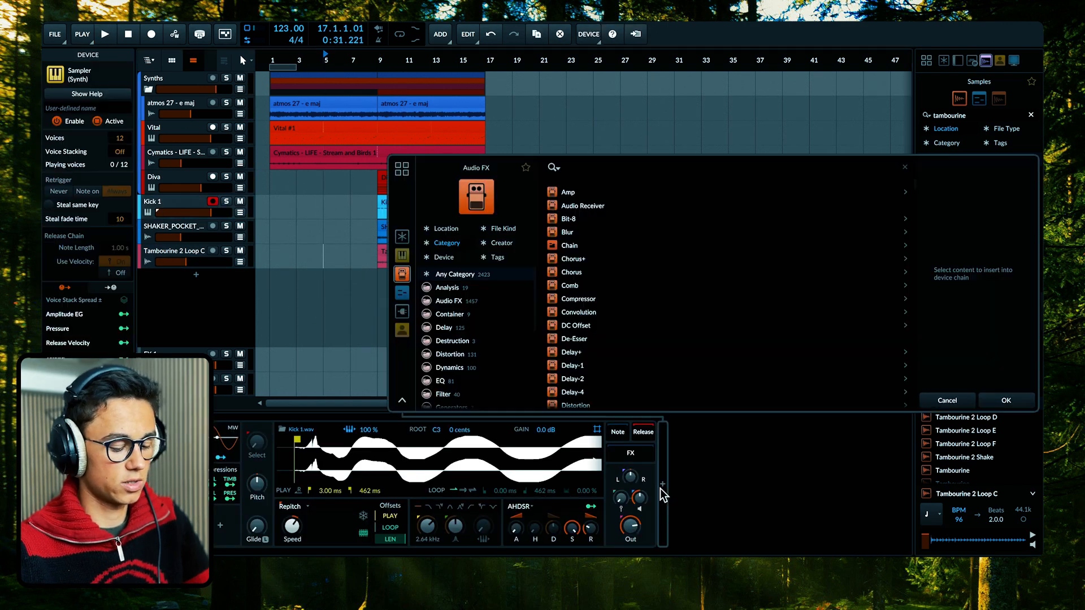
text(tran)
key(Return)
key(space)
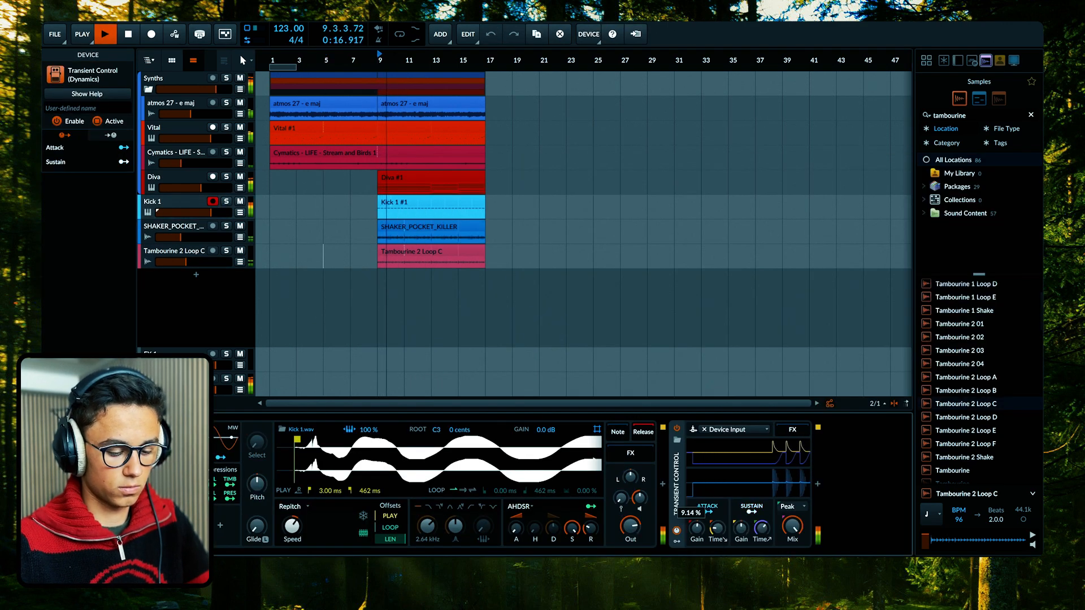
drag(697, 527, 697, 519)
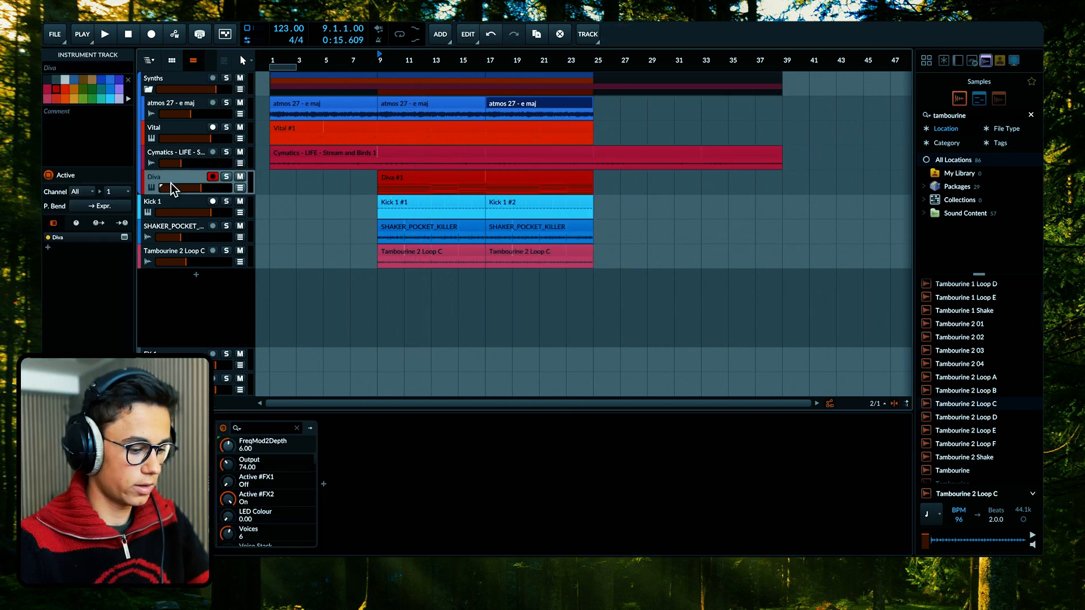
Step: Add an instrument track below Diva and create a clip on it from bar 17 to bar 25
key(ctrl+t)
drag(491, 213, 616, 214)
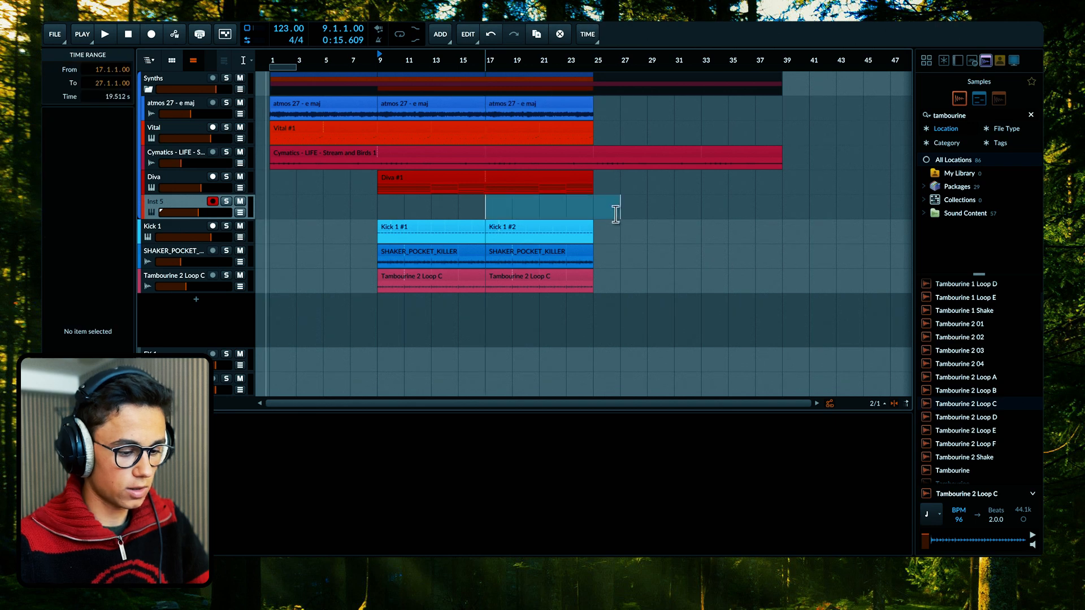
double_click(588, 210)
Step: Copy the Diva chord notes from bars 17 to 25 into the Inst 5 clip and open it for note editing
drag(488, 190, 606, 191)
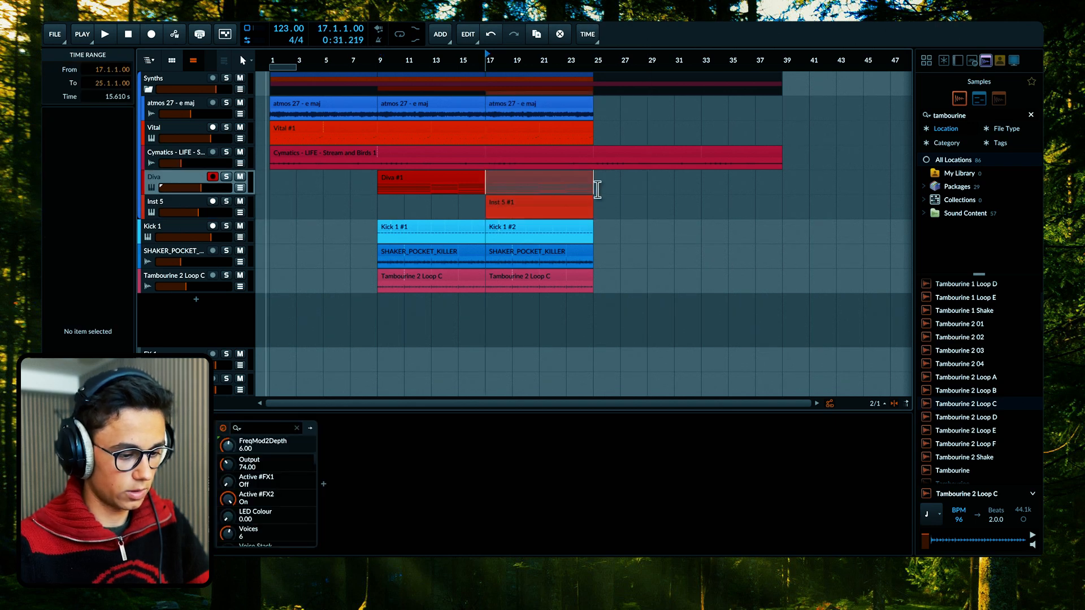
key(ctrl+c)
click(535, 207)
key(ctrl+v)
double_click(534, 207)
Step: Delete the upper chord notes in the Inst 5 clip, keeping only the lowest note of each chord as the bass line
drag(479, 364, 754, 480)
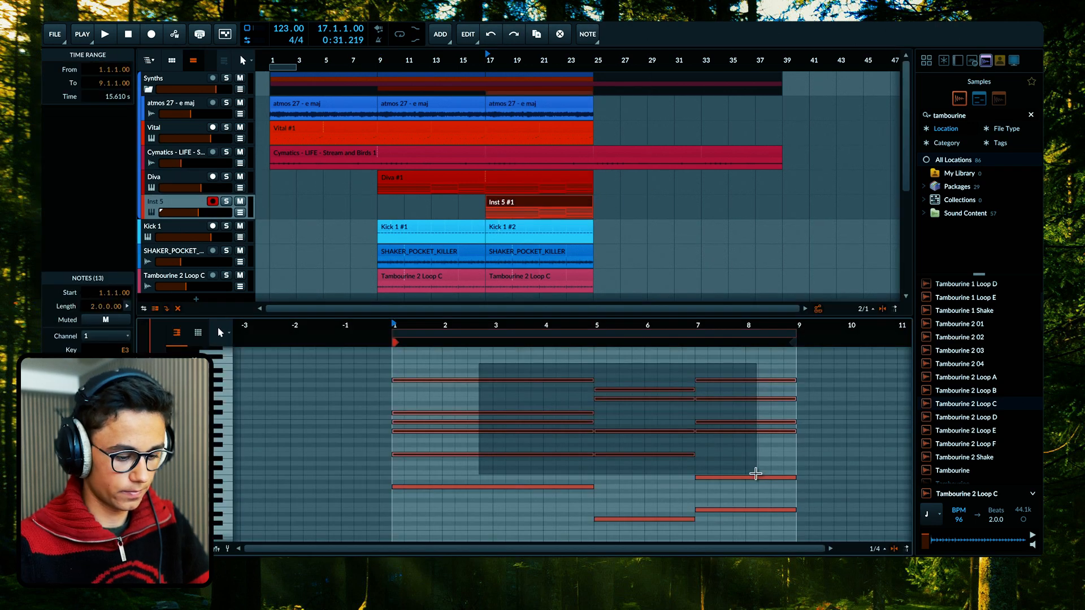
key(Delete)
key(Delete)
Step: Load Diva as the instrument on the Inst 5 track
click(49, 238)
text(di)
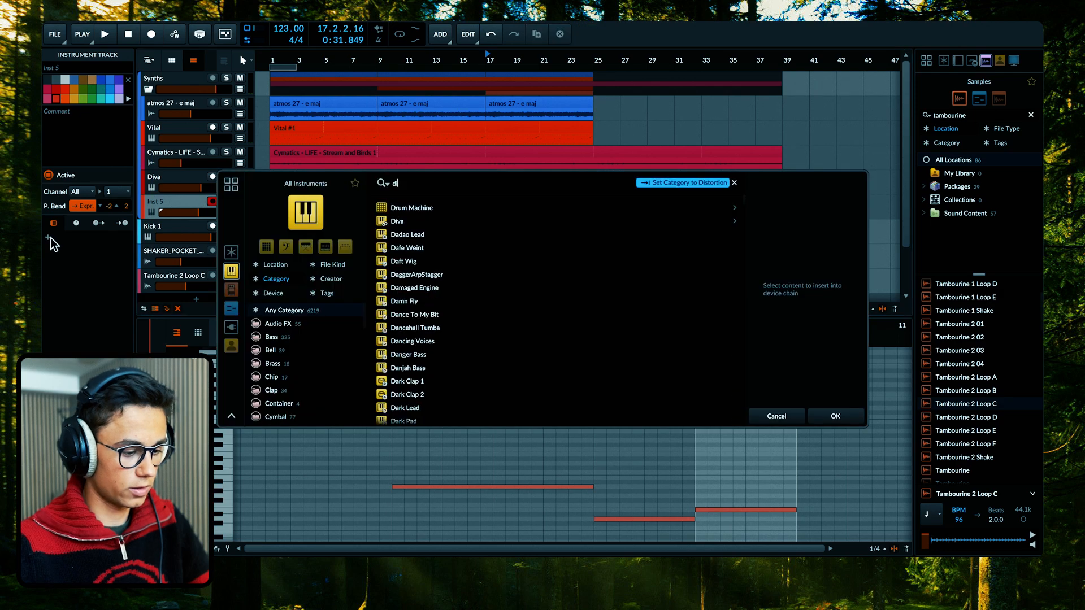
text(va)
key(Return)
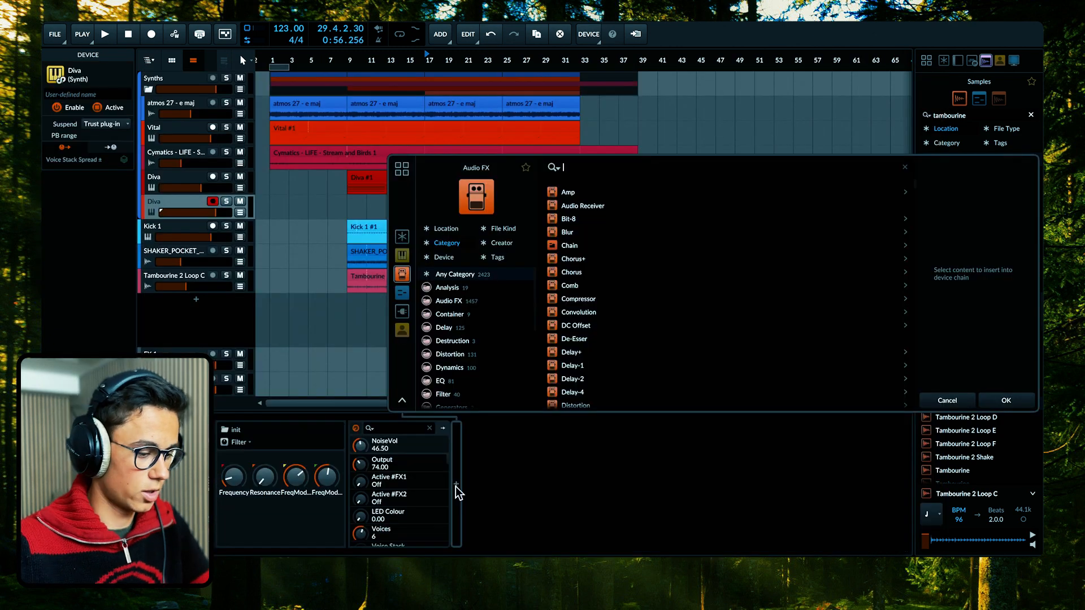
Step: Insert EQ+ after the bass Diva, with a low bell boost of about 3 dB and a 5.7 dB cut at 340 Hz
text(eq)
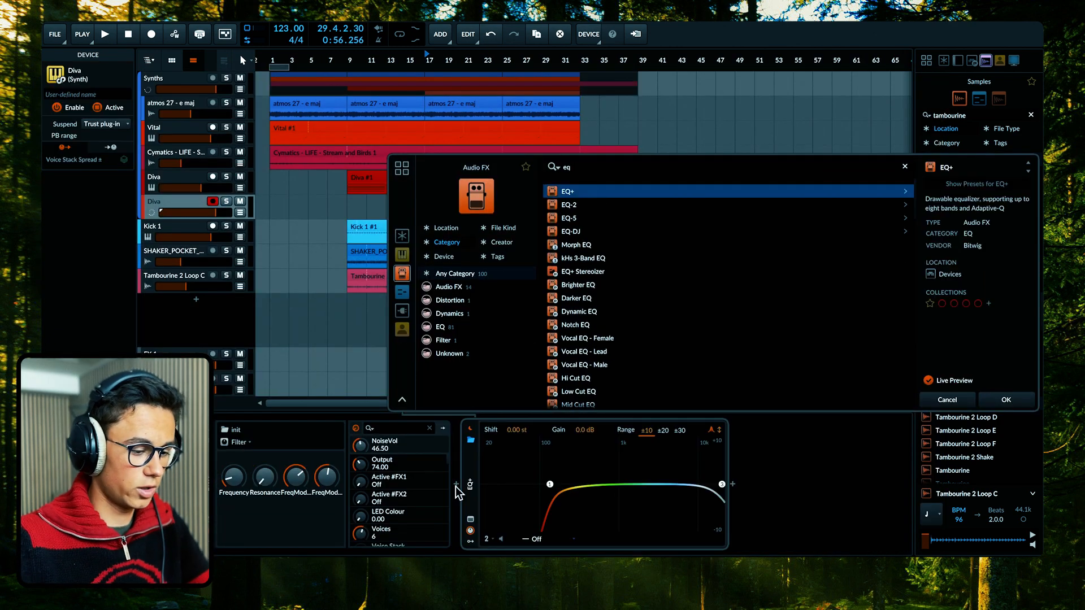
key(Return)
drag(549, 485, 502, 470)
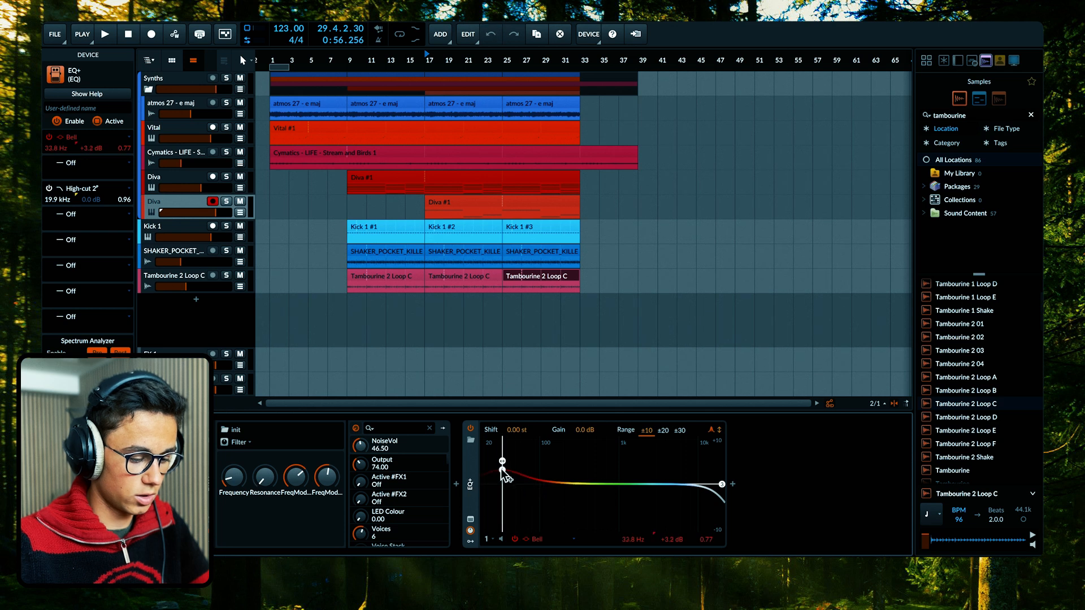
drag(571, 486, 588, 520)
Step: Refine the bass EQ during playback, setting the low bell to 32.6 Hz at +2.4 dB and readjusting the low-mid cut
key(space)
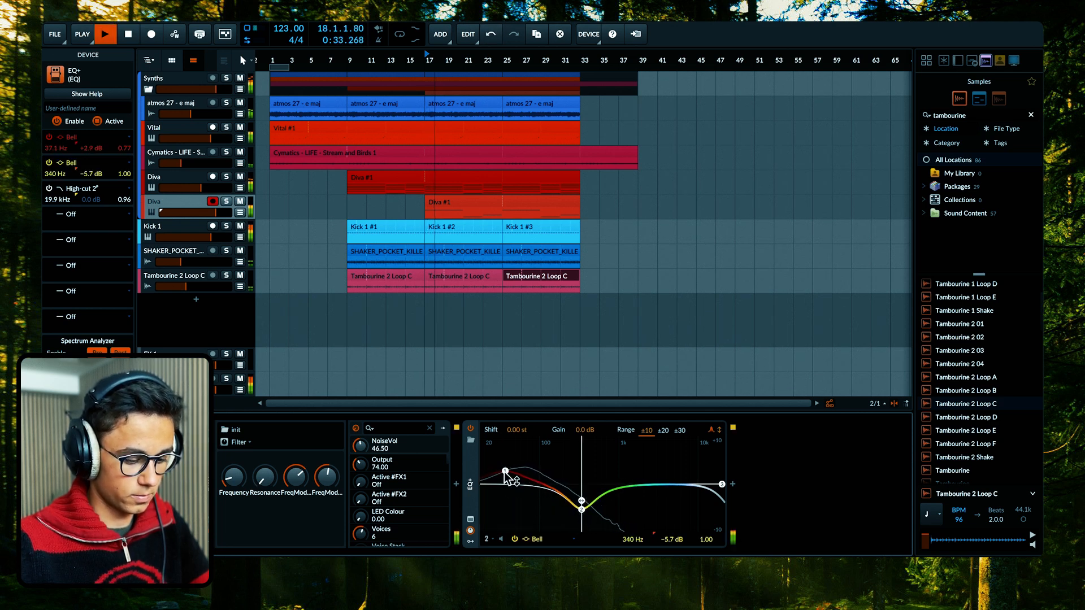
drag(505, 472, 500, 477)
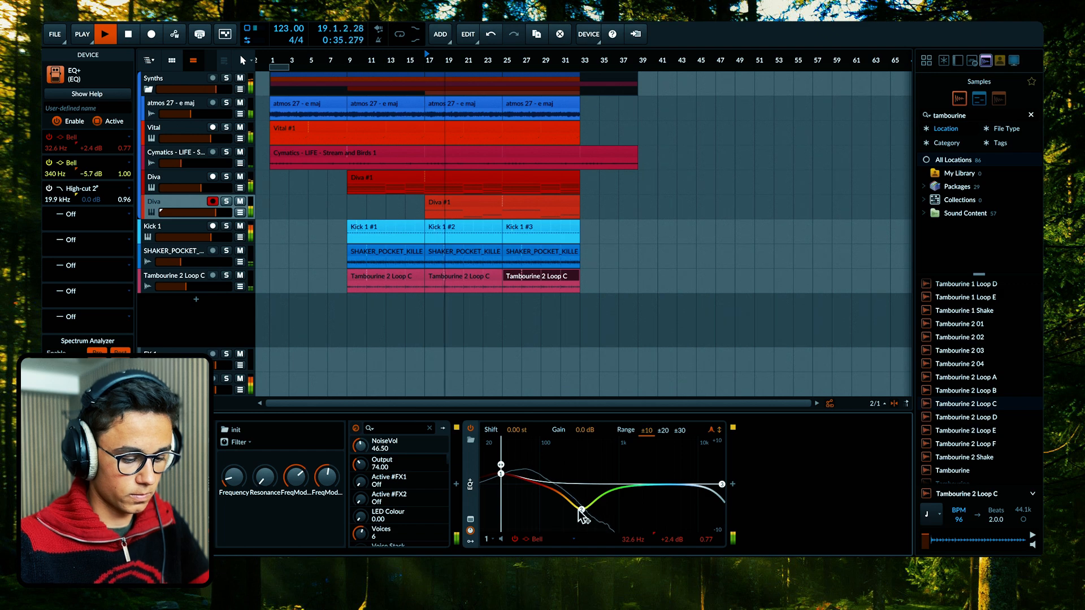
double_click(579, 510)
drag(582, 515, 577, 520)
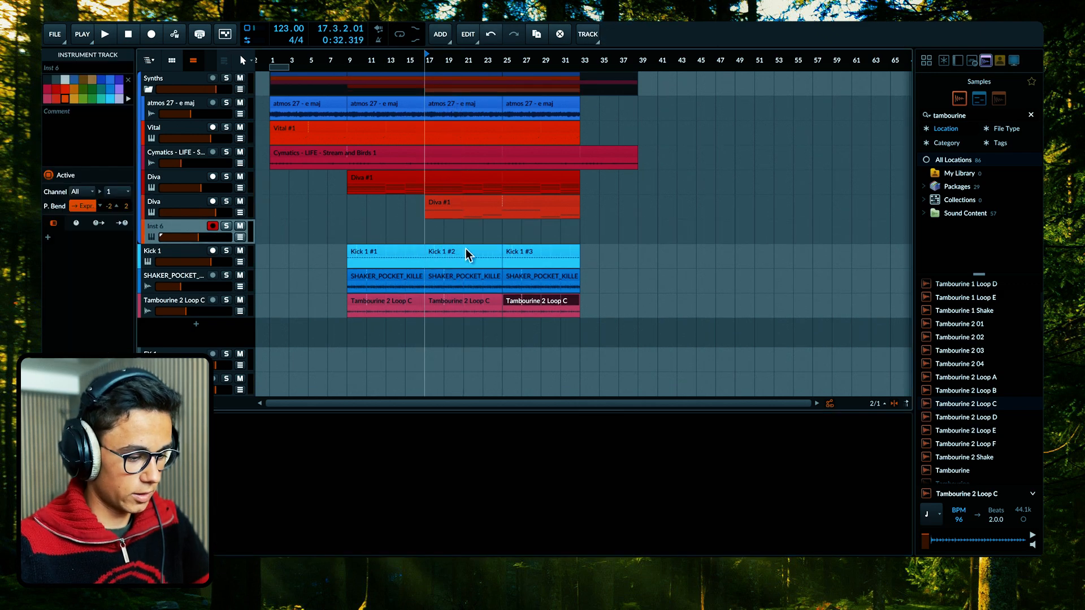
Step: Create a clip from bar 25 to bar 33 on the Inst 6 track and return to the Diva chord clip
drag(506, 237, 569, 238)
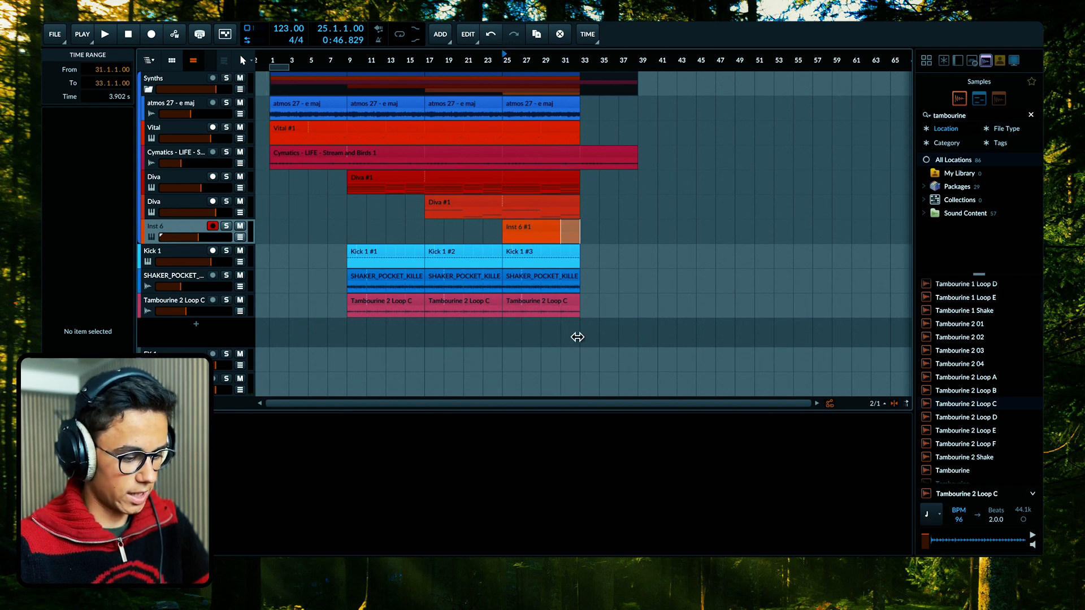
click(543, 186)
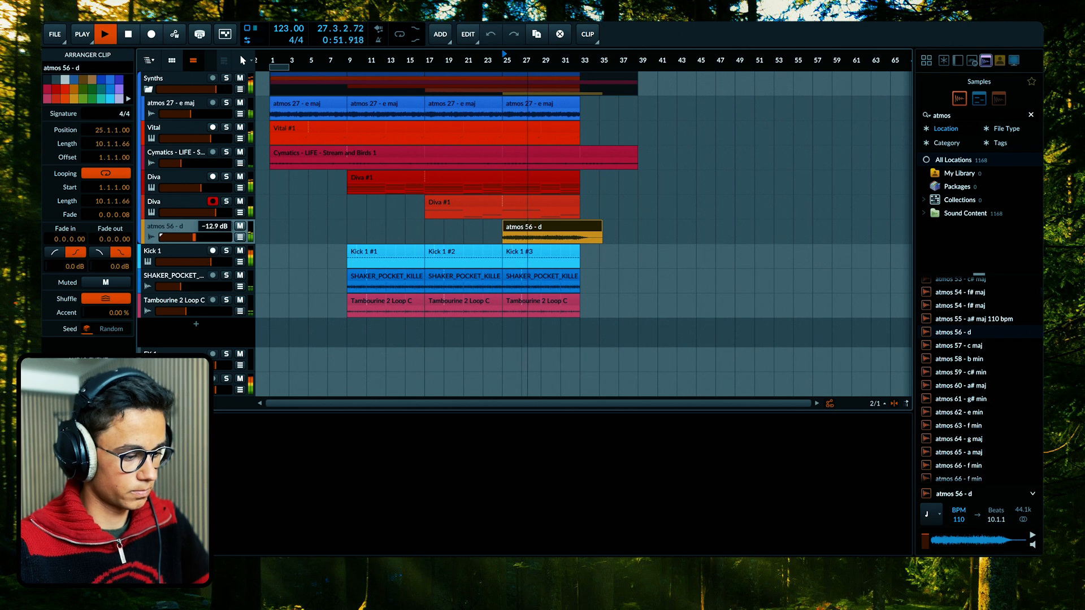
Step: Insert an EQ on the atmos 56 - d track
click(205, 476)
text(eq)
key(Return)
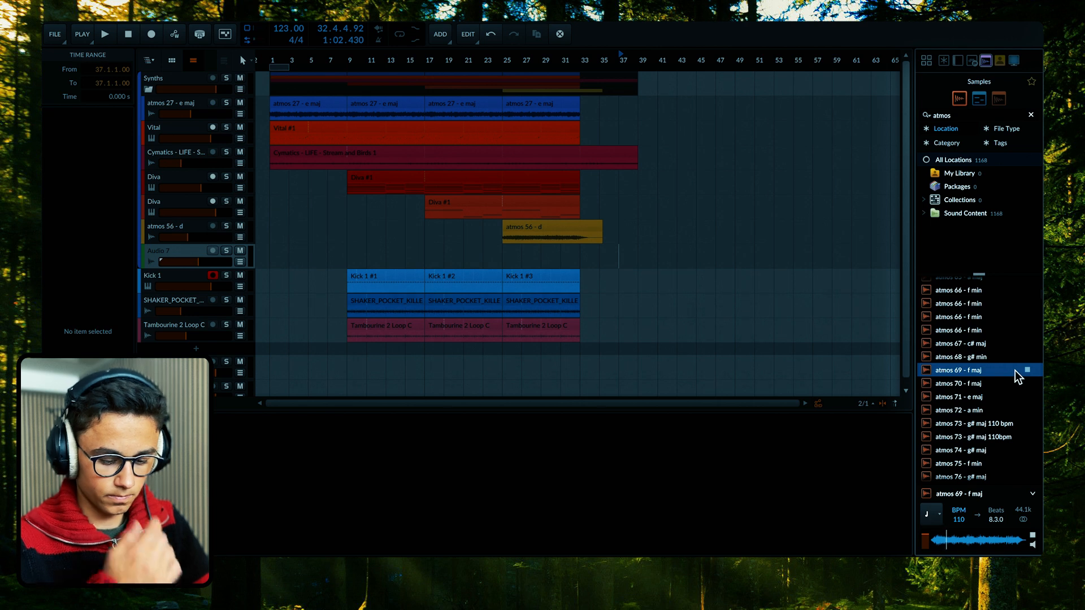
Step: Place the atmos 69 - f maj sample at bar 25 on the Audio 7 track and play it, switching off the track's solo
drag(1016, 370, 507, 255)
key(space)
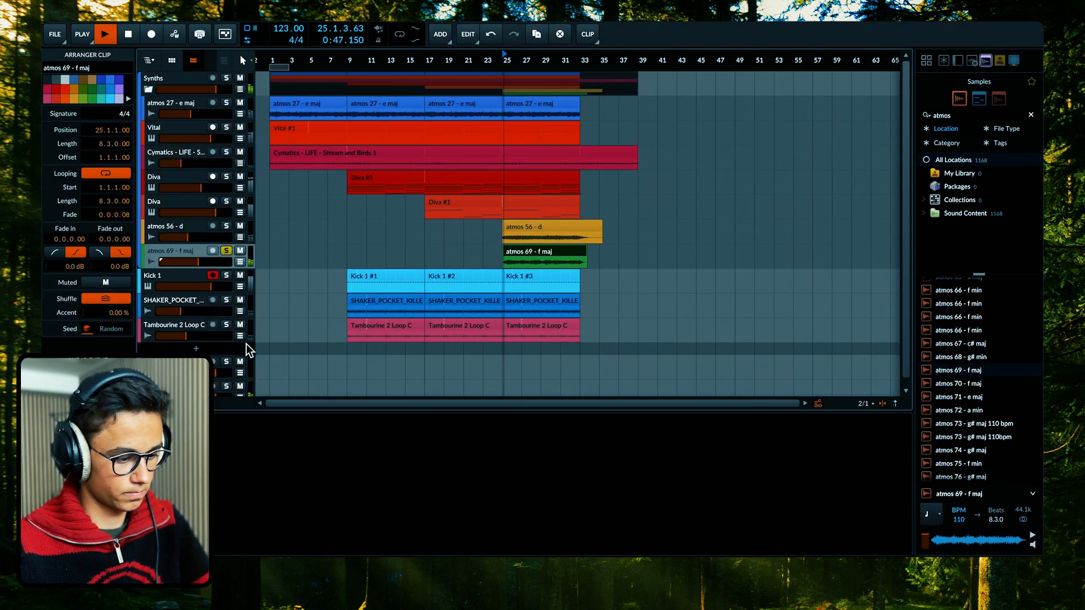
click(226, 251)
Step: Insert EQ+ on the atmos 69 - f maj track with a low-cut at 143 Hz
click(198, 484)
text(eq)
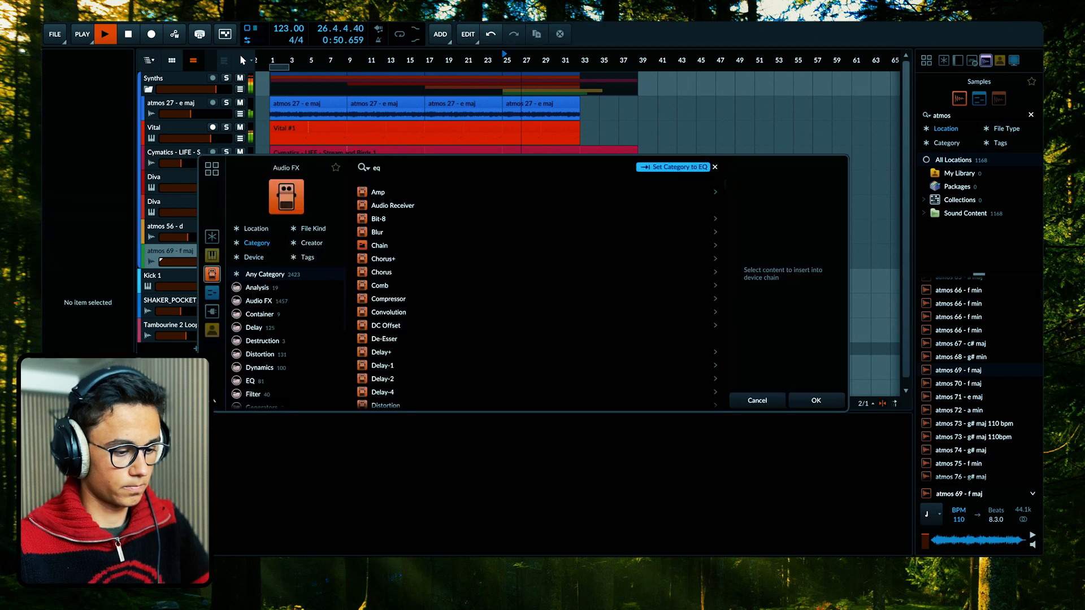
key(Return)
drag(288, 485, 289, 480)
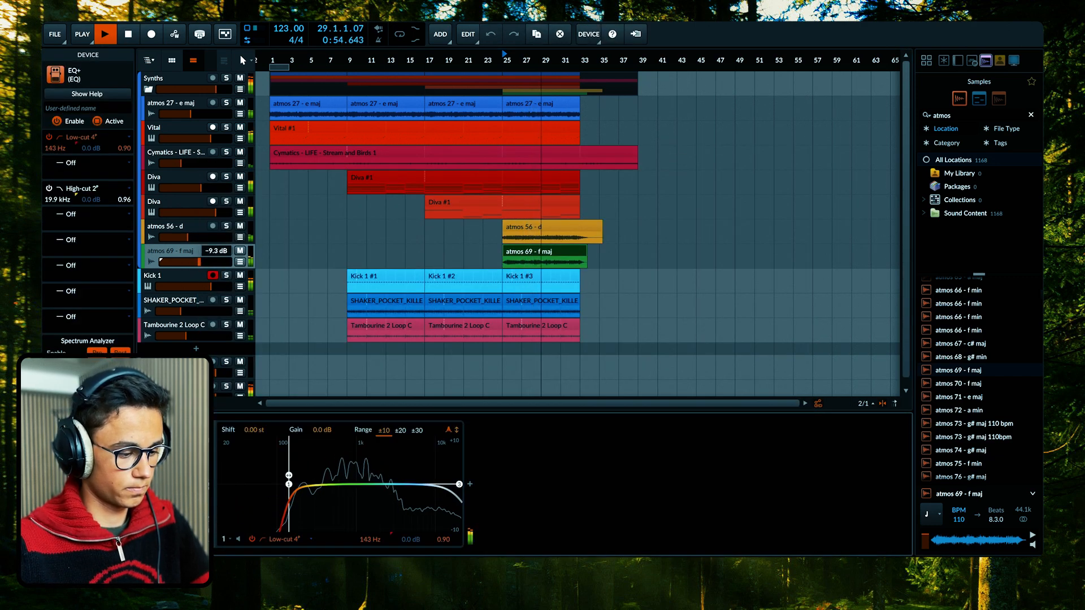
Step: Split the atmos 69 - f maj clip at bar 33, delete the excess, and extend the remaining clip to bar 41
click(578, 264)
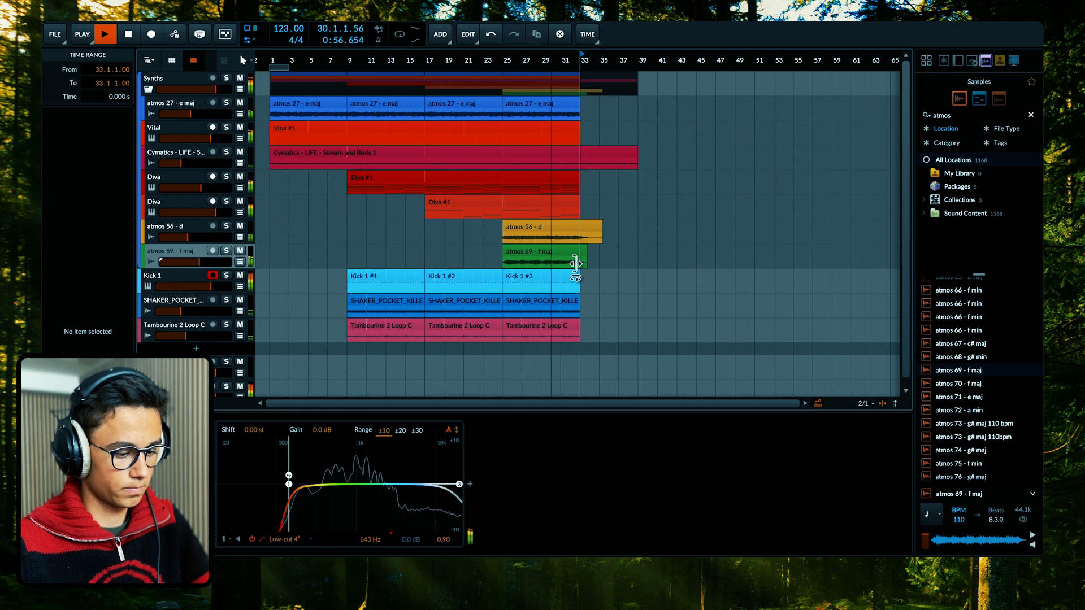
key(ctrl+e)
click(582, 253)
key(Delete)
click(582, 253)
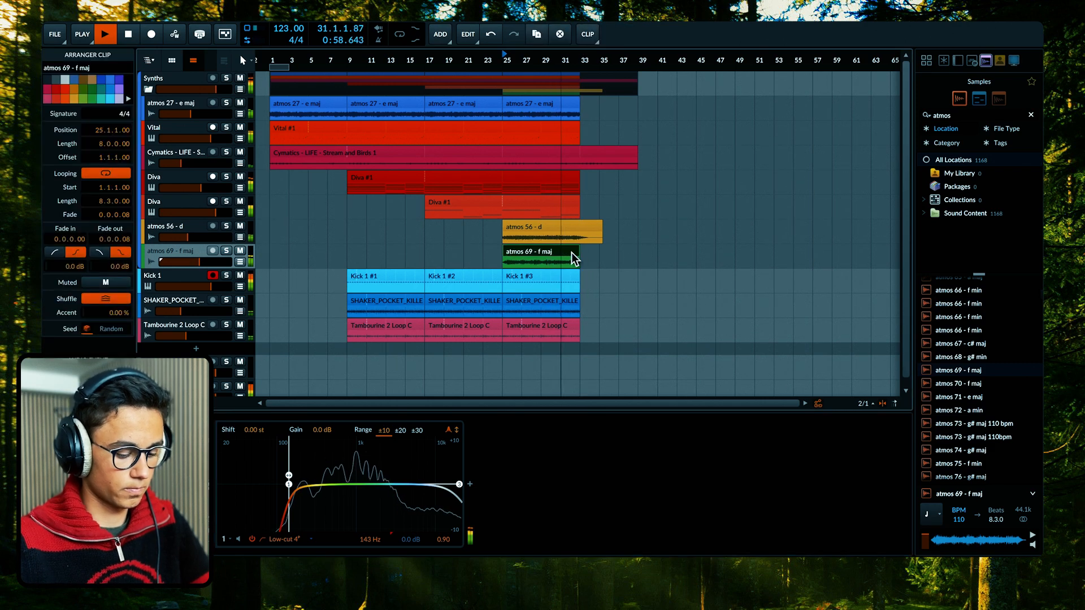
drag(580, 264, 655, 266)
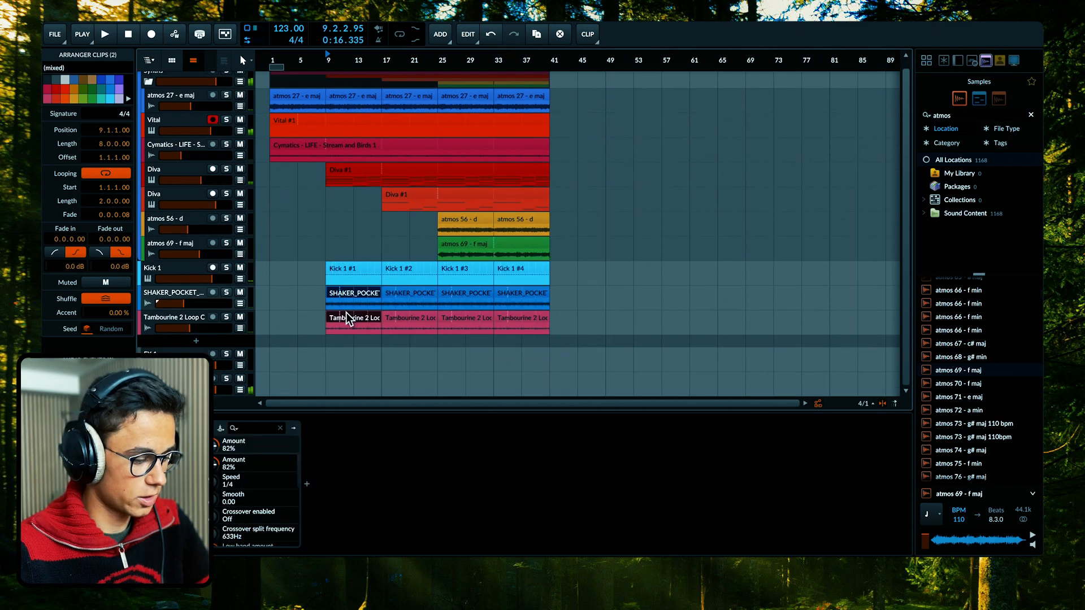
Step: Copy the first shaker and tambourine clips from bar 9 to bar 1
drag(346, 314, 290, 313)
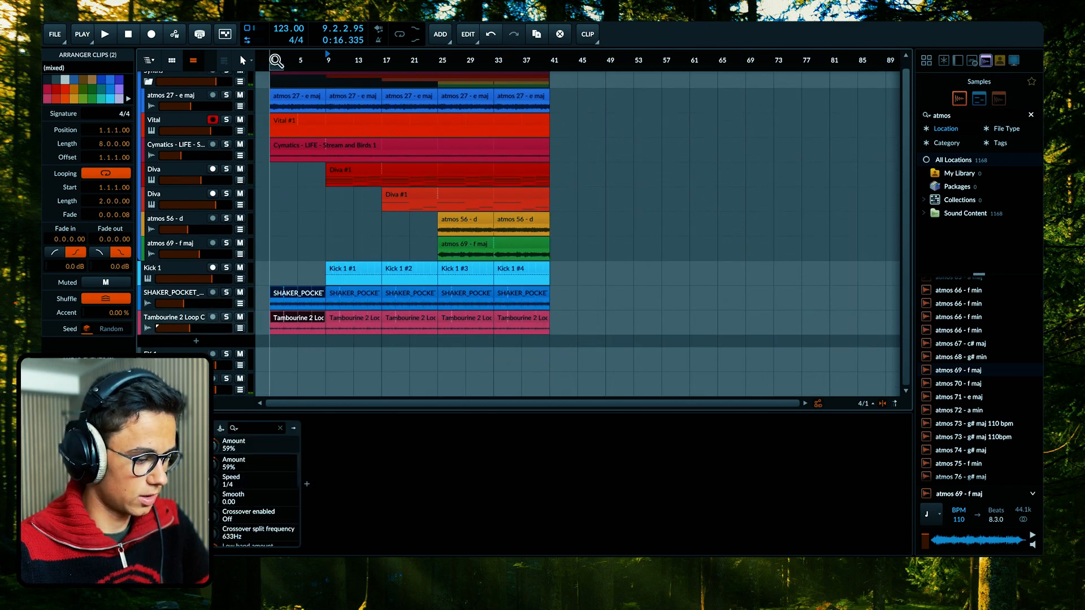
Step: Search the samples for "closed hat" and place the dch_hat_closed one-shot on the Audio 5 track off the beat at bar 25
scroll(281, 158, up, 1)
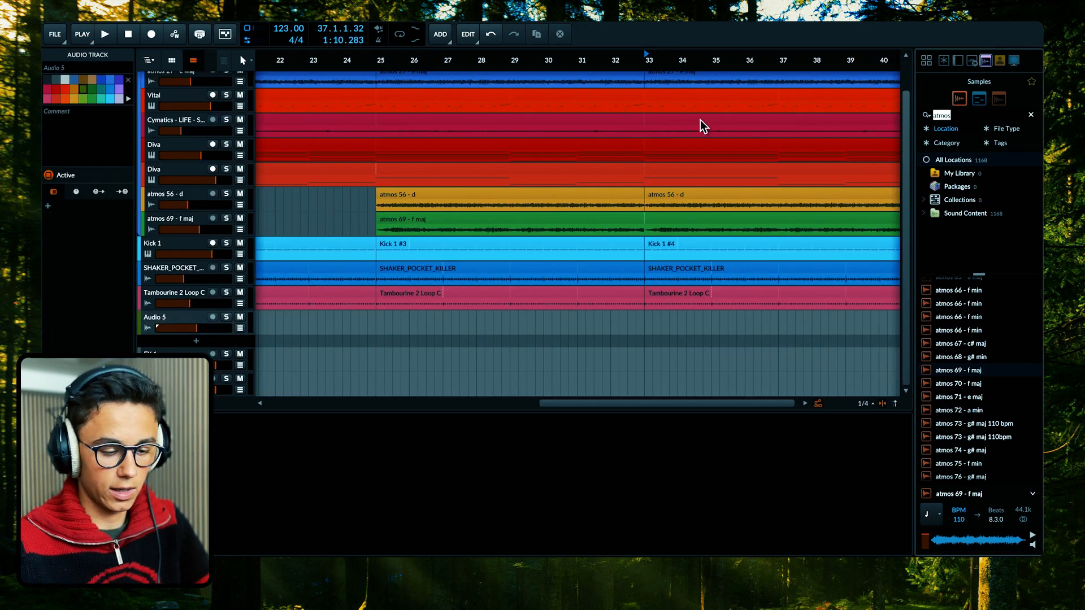
text(closed hat)
click(1028, 380)
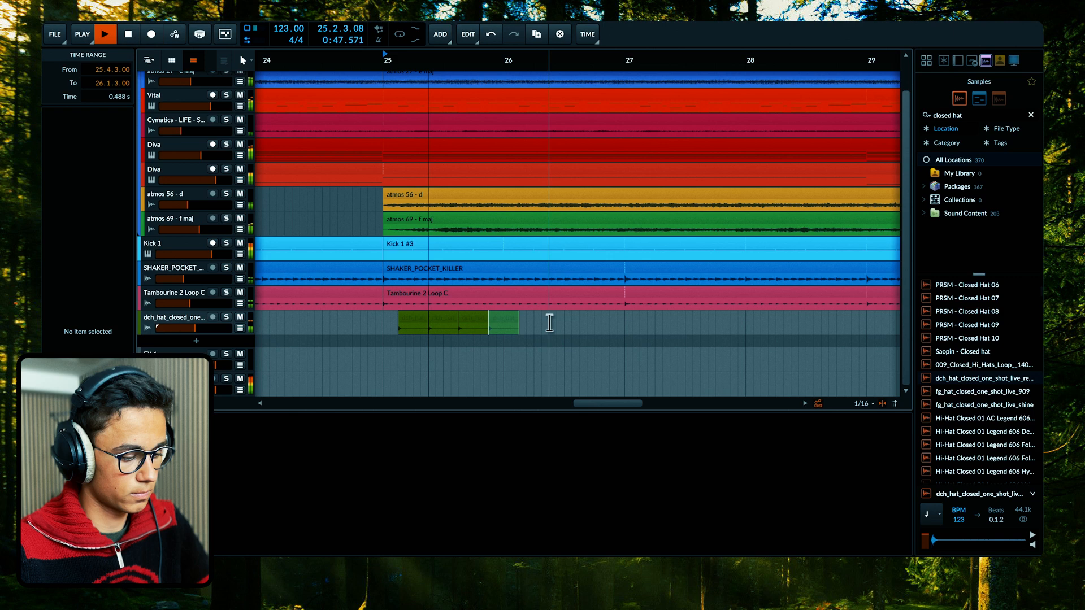
Step: Repeat the dch_hat_closed one-shot pattern from bar 25 to bar 33 and set the track's volume to -6.5 dB
click(402, 320)
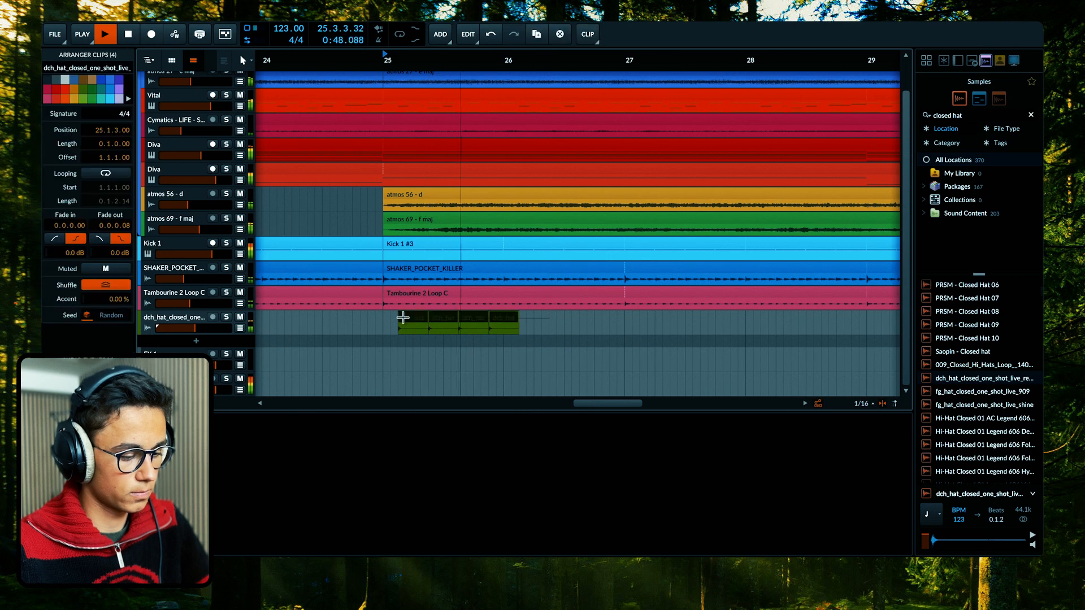
key(z)
scroll(527, 247, down, 5)
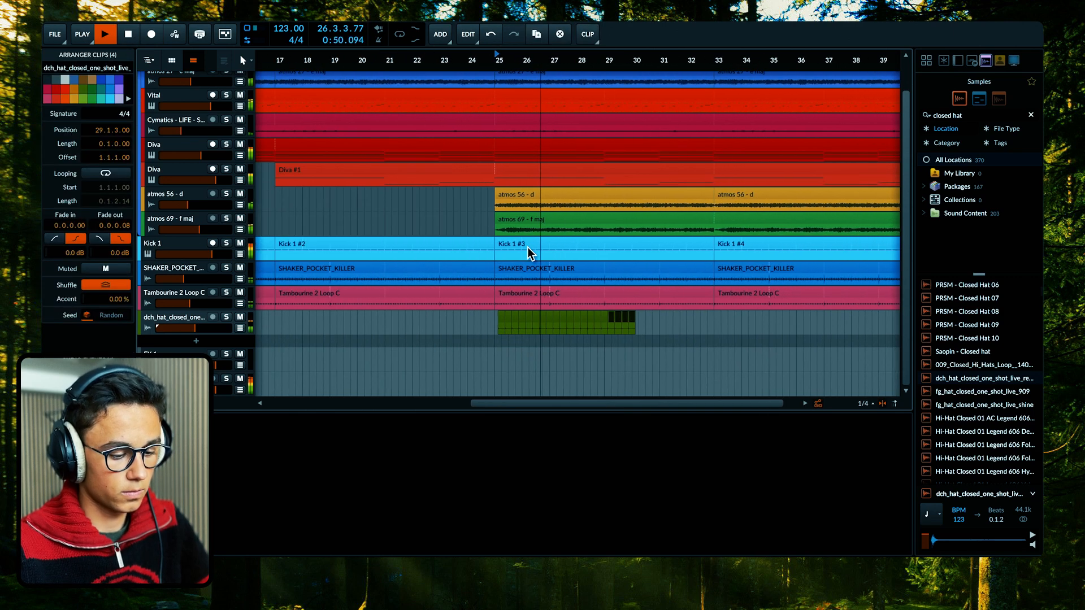
drag(663, 322, 716, 323)
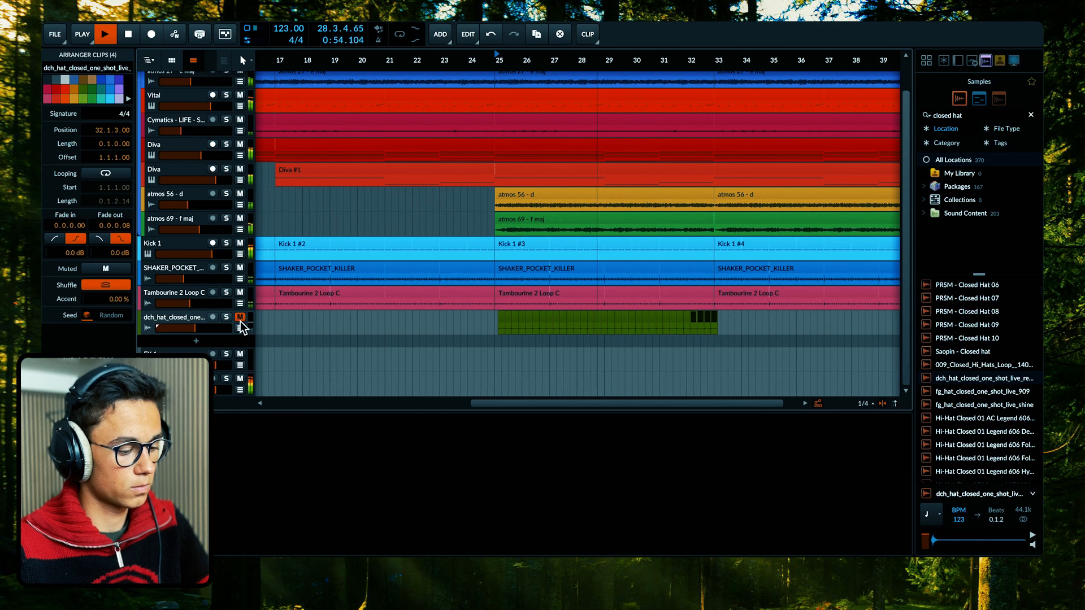
drag(219, 333, 227, 333)
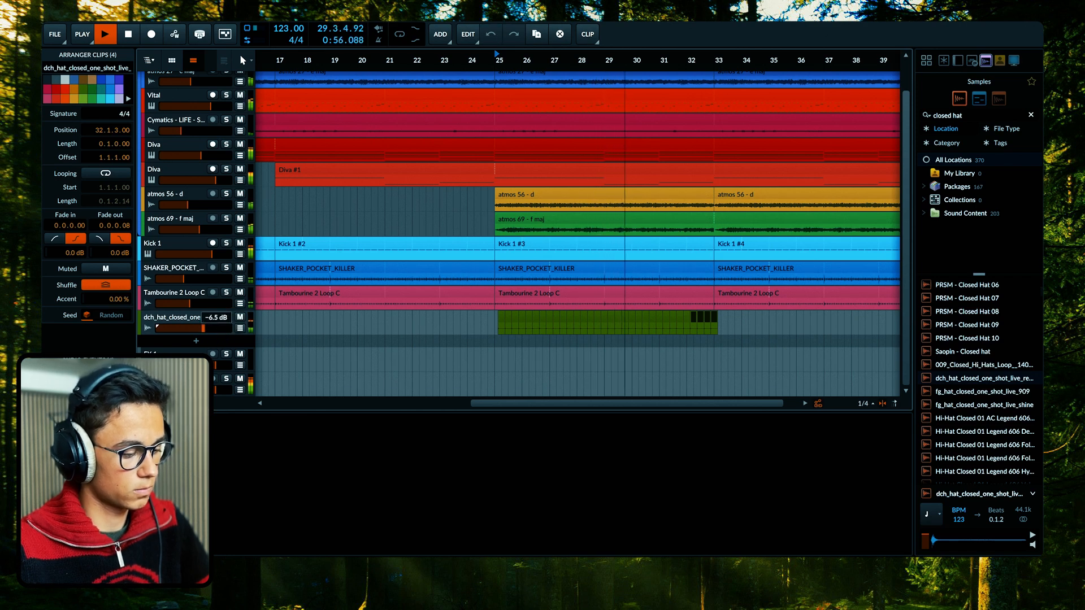
key(space)
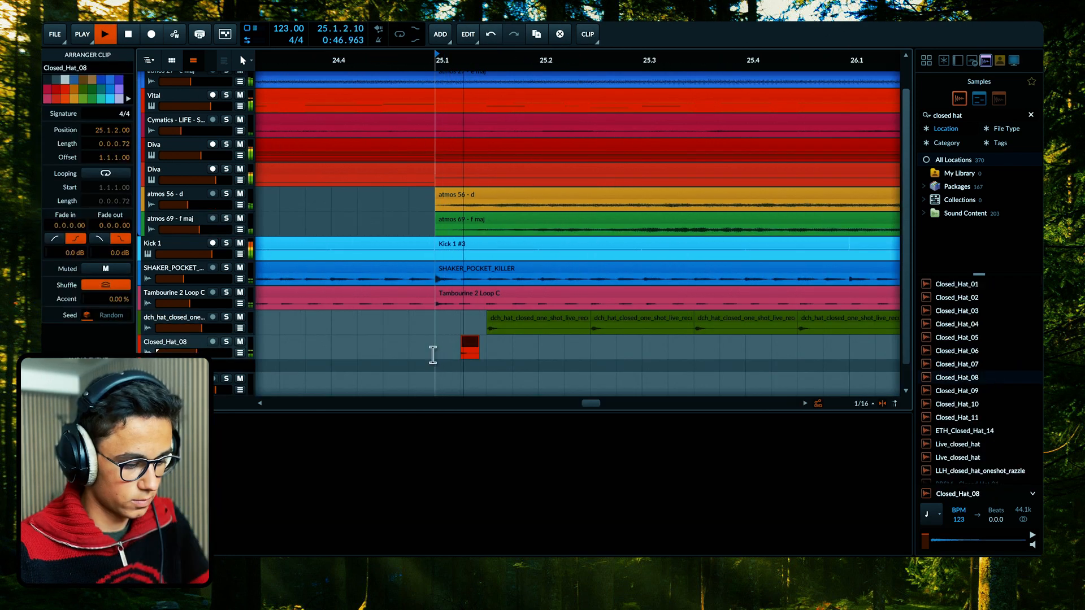
Step: Duplicate the Closed_Hat_08 clip at eighth-note spacing from position 25.1.2 through bar 26
key(ctrl+d)
key(ctrl+d)
key(ctrl+d)
key(ctrl+d)
key(ctrl+d)
key(ctrl+d)
key(ctrl+d)
key(ctrl+d)
key(ctrl+d)
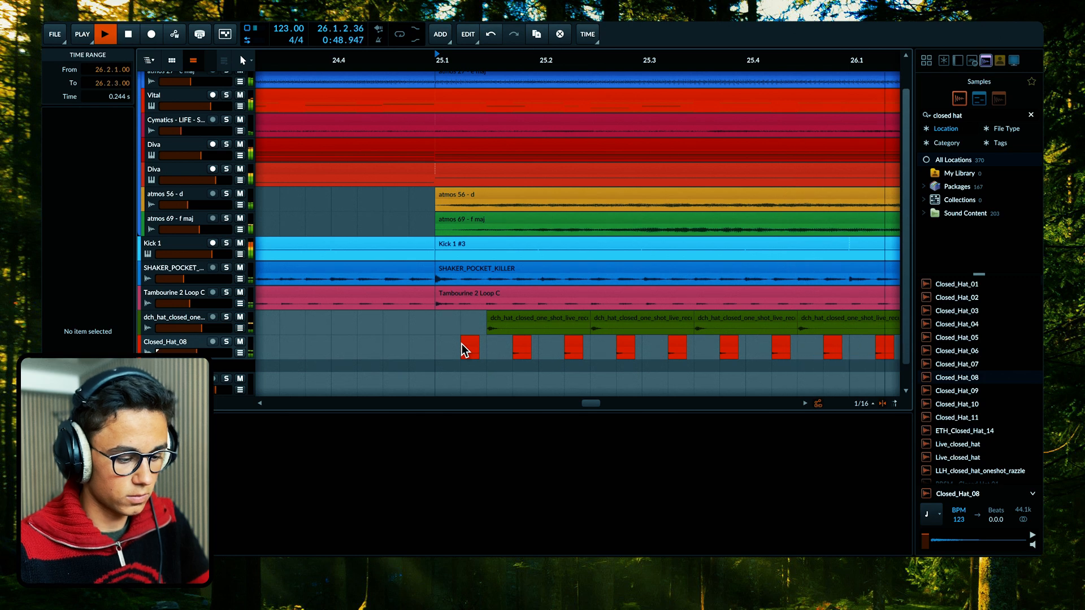
scroll(378, 325, down, 6)
key(ctrl+d)
key(ctrl+d)
key(ctrl+d)
key(ctrl+d)
key(ctrl+d)
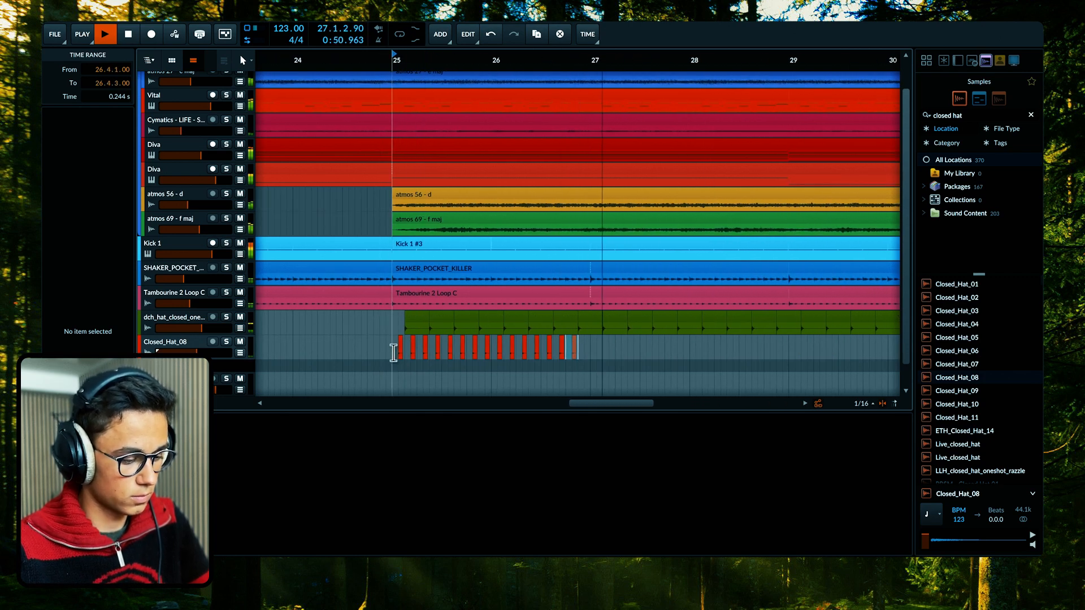
Step: Copy the one-bar Closed_Hat_08 pattern at bar 25 repeatedly until it reaches bar 41
drag(392, 351, 500, 354)
key(ctrl+d)
key(ctrl+d)
scroll(493, 353, down, 4)
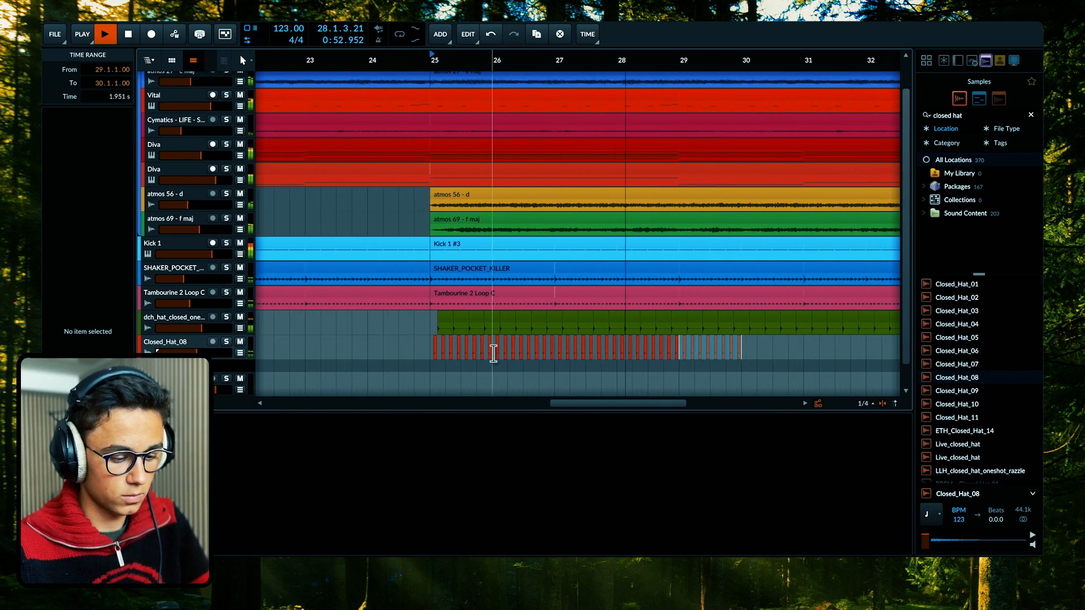
key(ctrl+d)
key(ctrl+d)
key(ctrl+d)
key(ctrl+d)
key(ctrl+d)
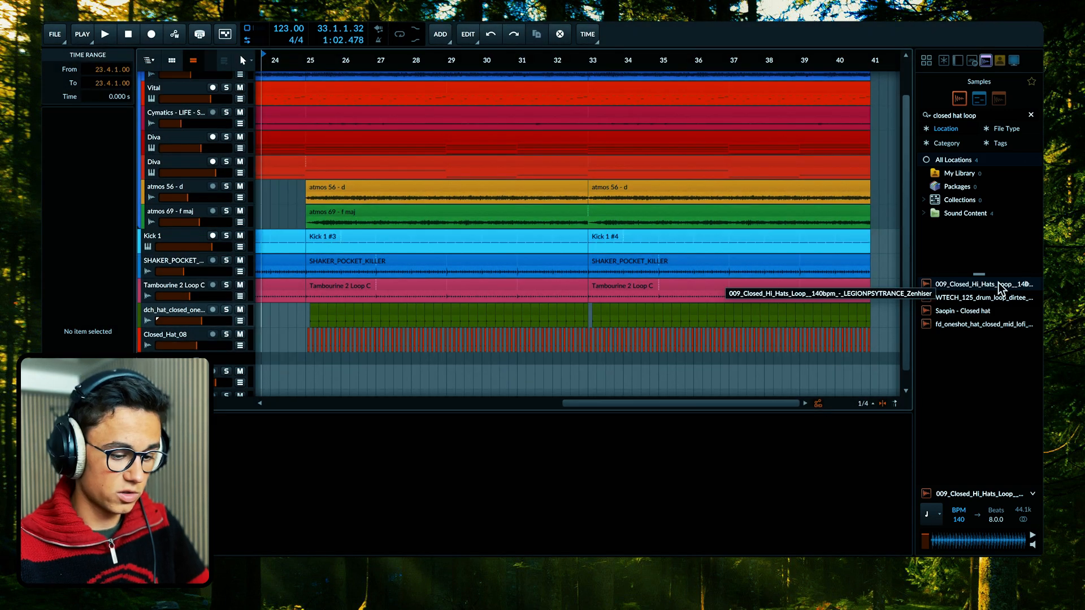
Step: Place the 009_Closed_Hi_Hats_Loop sample on a new track at bars 25 and 33, and enlarge the arrangement area
drag(1028, 288, 368, 356)
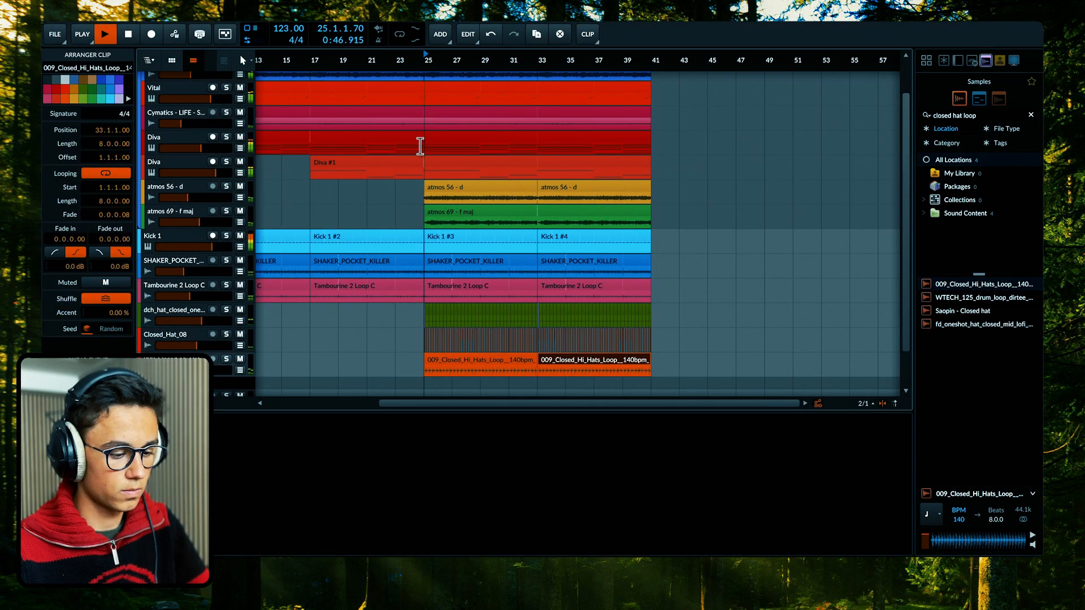
click(373, 327)
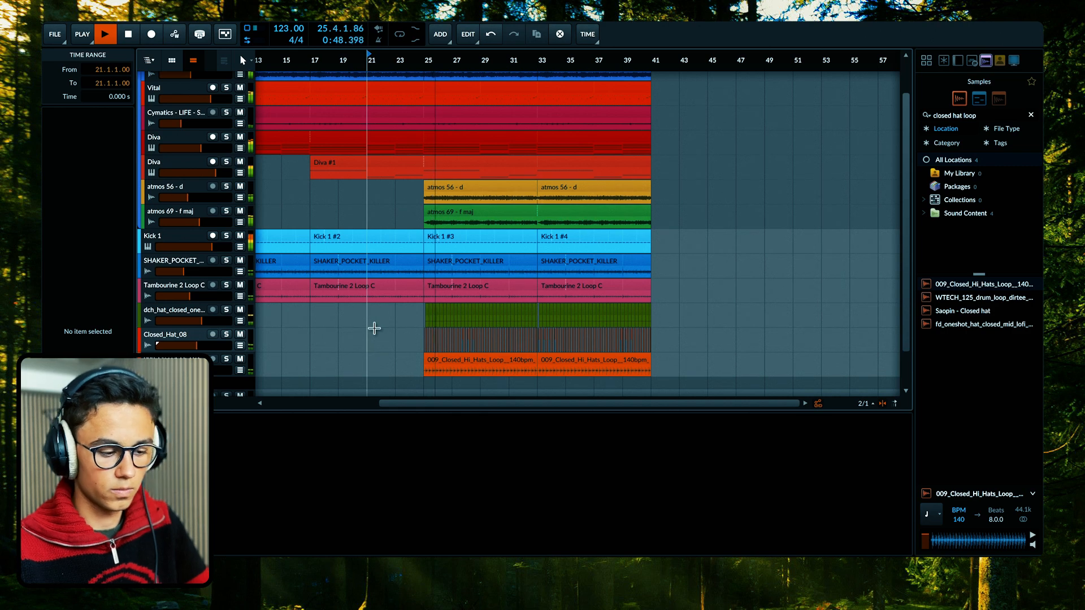
scroll(375, 328, up, 1)
scroll(375, 339, left, 2)
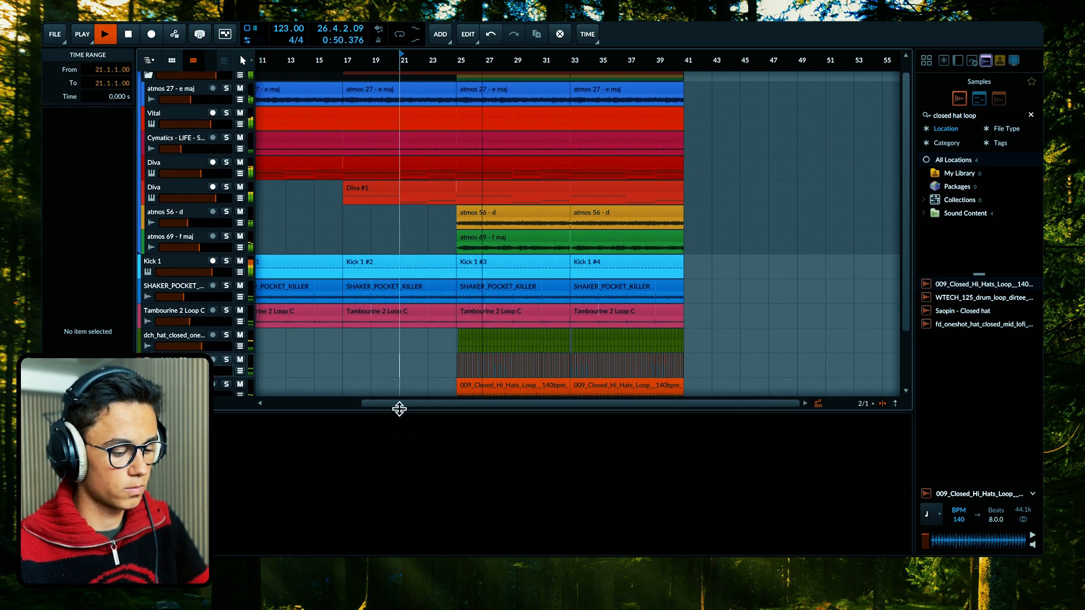
drag(400, 408, 399, 545)
scroll(501, 310, left, 3)
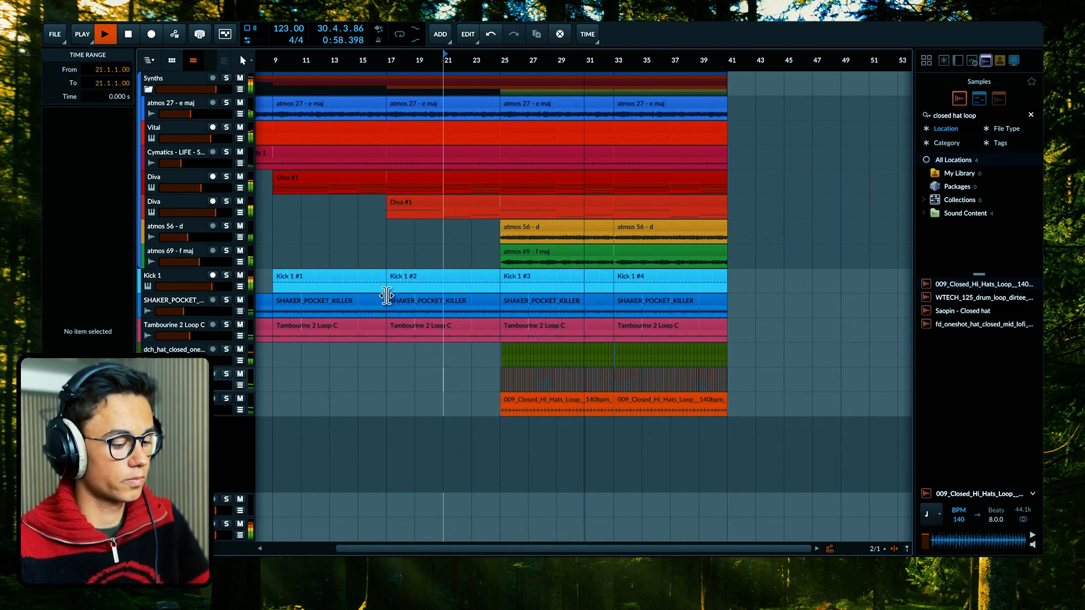
scroll(387, 296, left, 5)
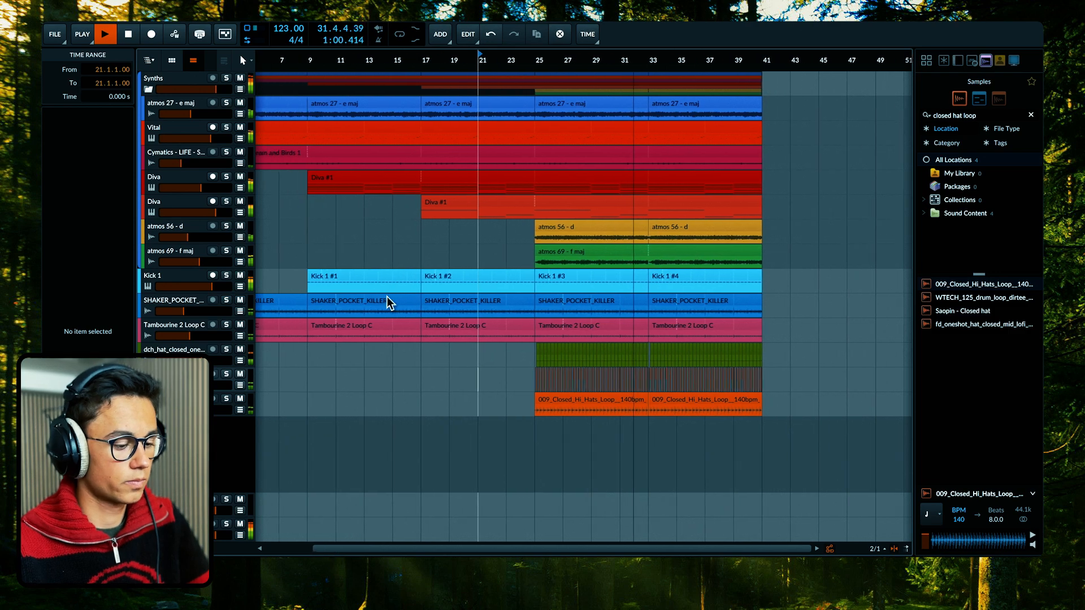
Step: Search the samples for "ride", place ADEN_Rides_MLIG_126BPM on a new track from bar 33 to 41, and play it
click(950, 114)
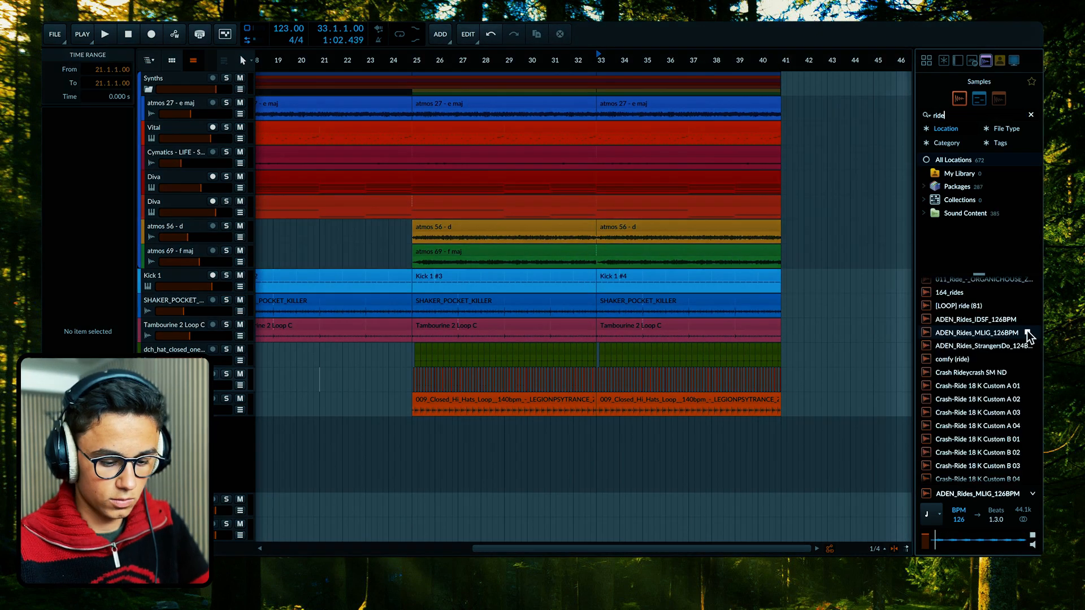
click(1027, 334)
drag(1027, 336, 601, 430)
key(space)
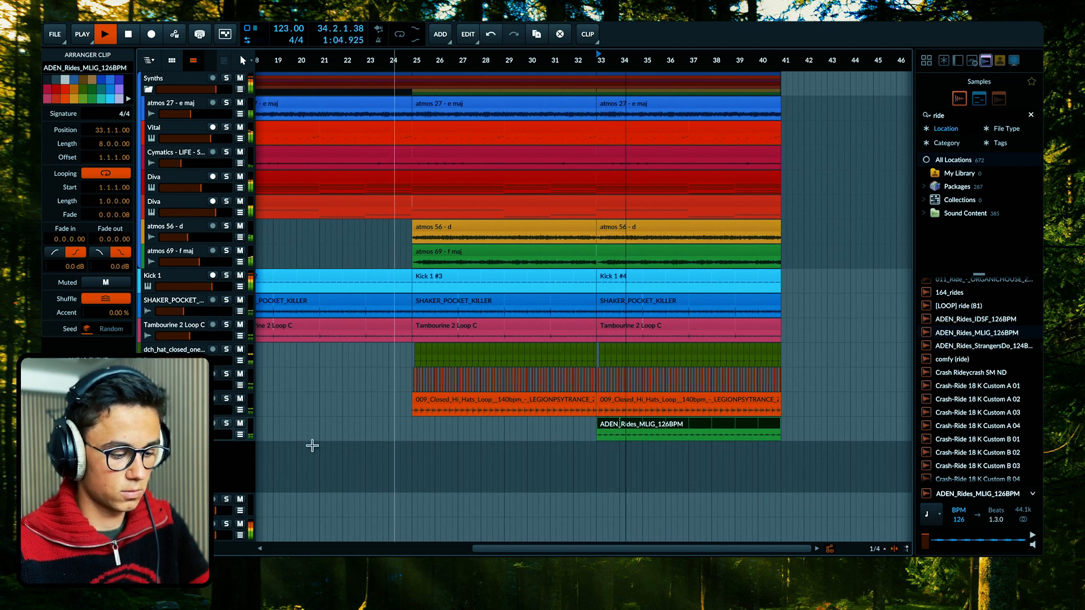
key(space)
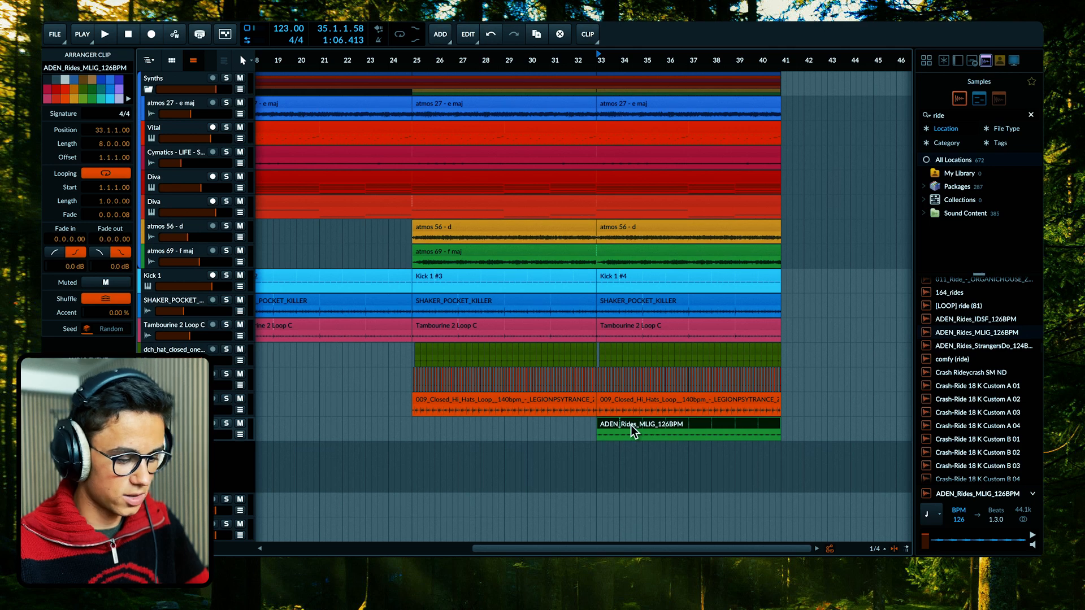
Step: Search for "ride bitwig" and repeat Cymbal Ride 12bit Gothen 06 off the beat from bar 33 to bar 41
text(bitwig)
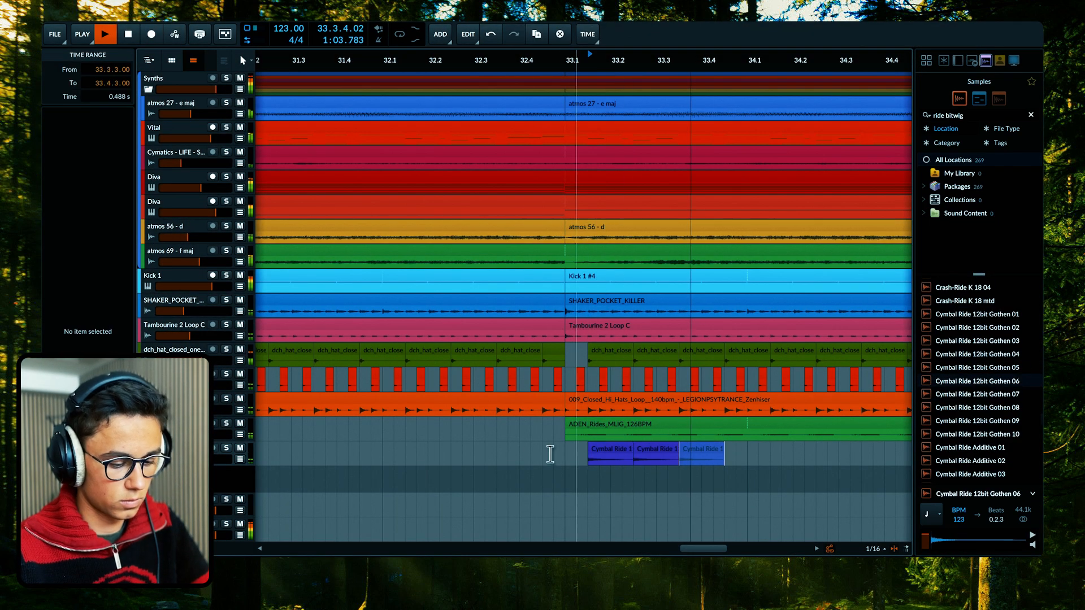
scroll(534, 451, down, 3)
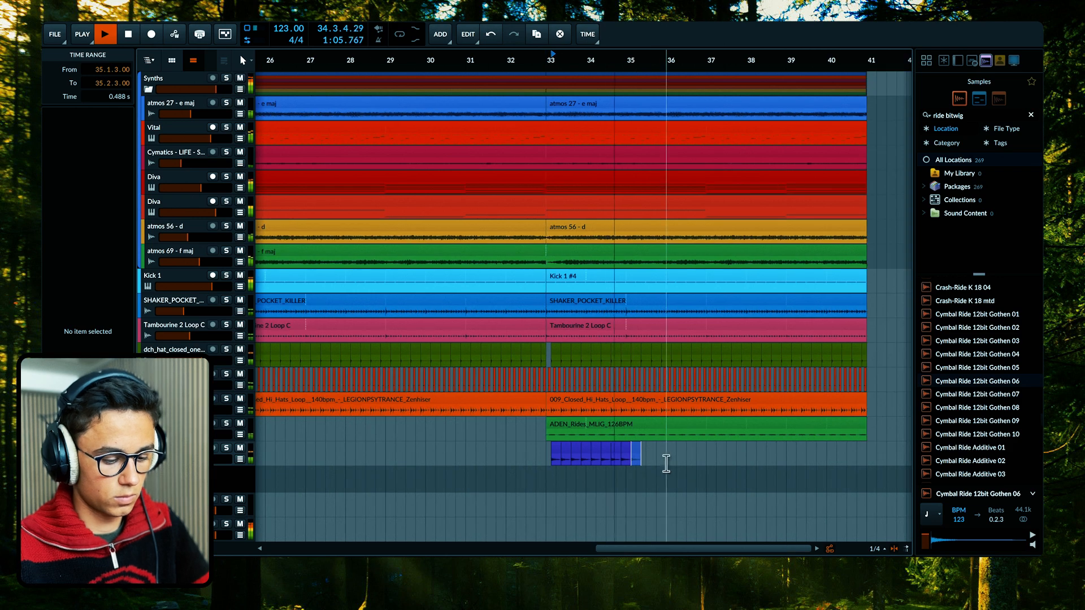
click(560, 453)
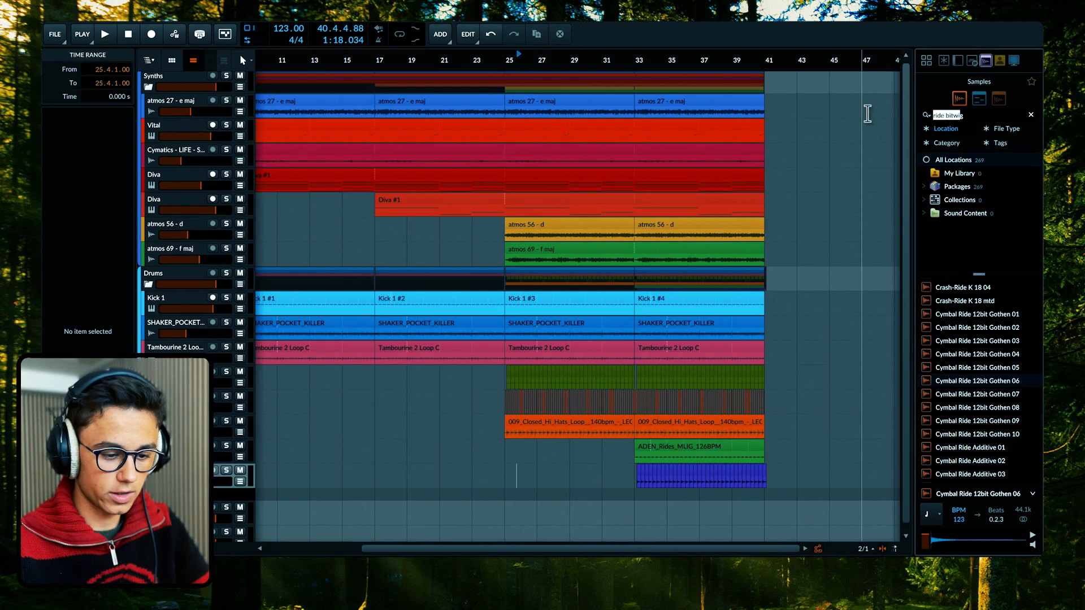
Step: Search the samples for "open hat", audition candidates, and place awk_OPEN-HAT_breath on a new track at 33.1.3
key(BackSpace)
text(pen hat)
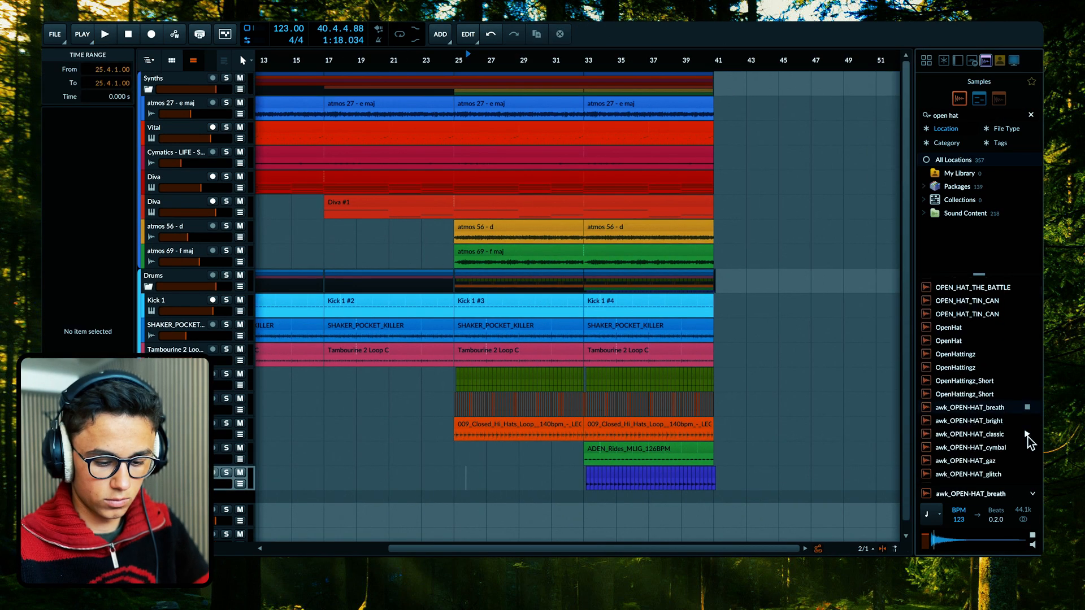
click(1027, 434)
click(1027, 409)
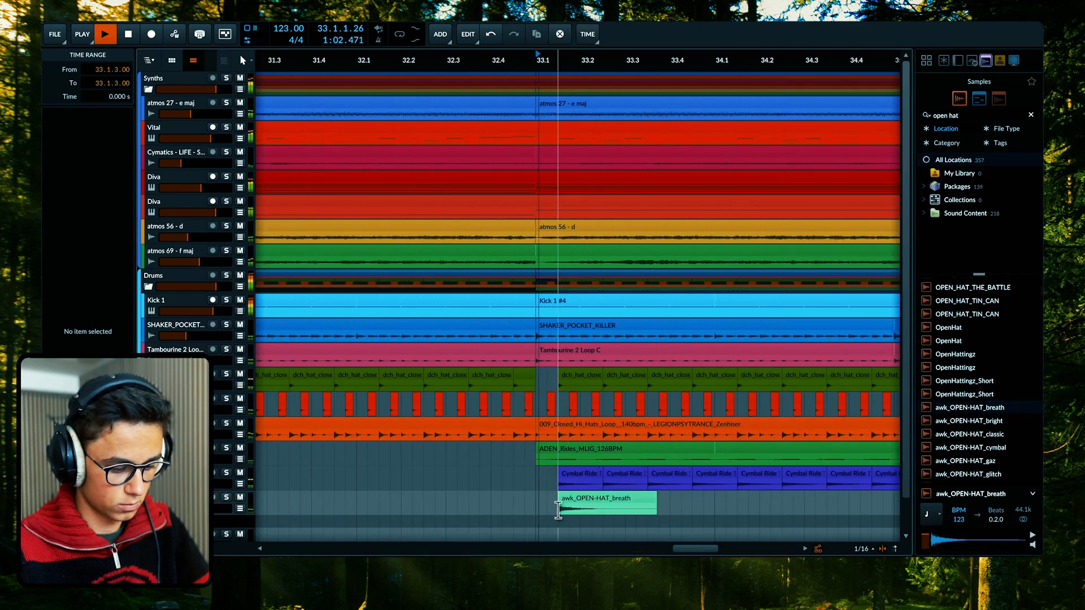
Step: Duplicate the awk_OPEN-HAT_breath clip at quarter-note spacing from bar 33 into bar 35
key(ctrl+d)
key(ctrl+d)
key(ctrl+d)
key(ctrl+d)
key(ctrl+d)
scroll(607, 511, down, 4)
key(ctrl+d)
key(ctrl+d)
key(ctrl+d)
key(ctrl+d)
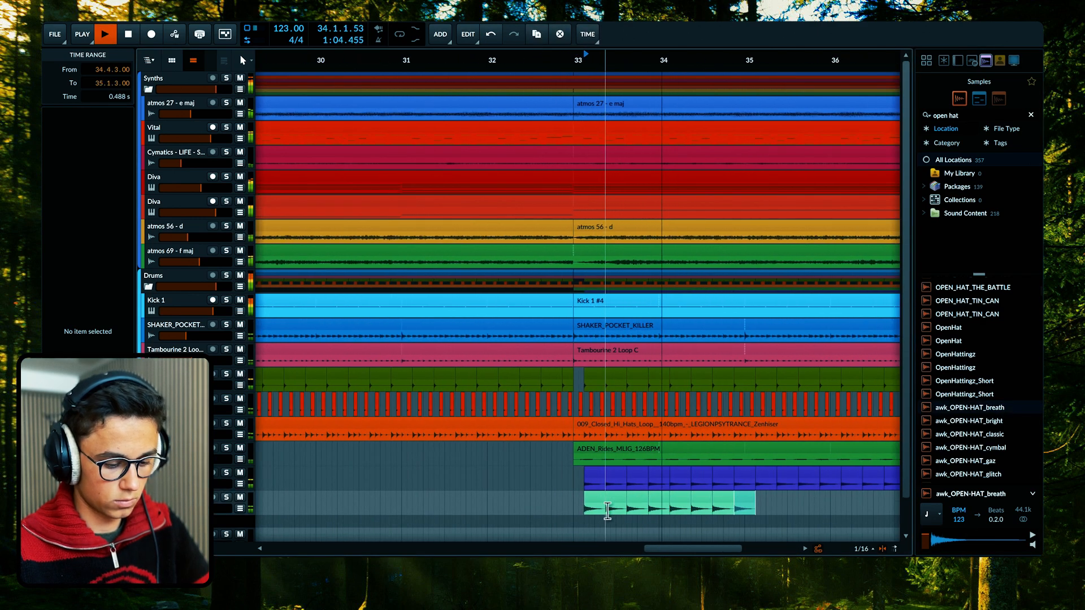
scroll(607, 512, down, 3)
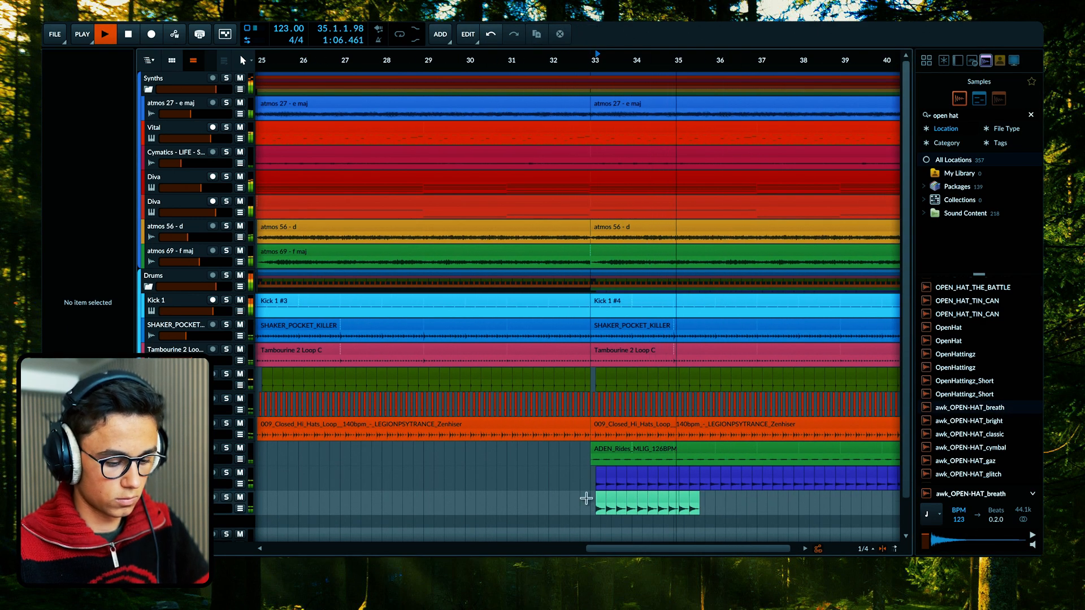
Step: Copy the one-bar awk_OPEN-HAT_breath pattern at bar 33 repeatedly until it reaches bar 41
drag(588, 497, 632, 499)
key(ctrl+d)
key(ctrl+d)
key(ctrl+d)
key(ctrl+d)
key(ctrl+d)
key(ctrl+d)
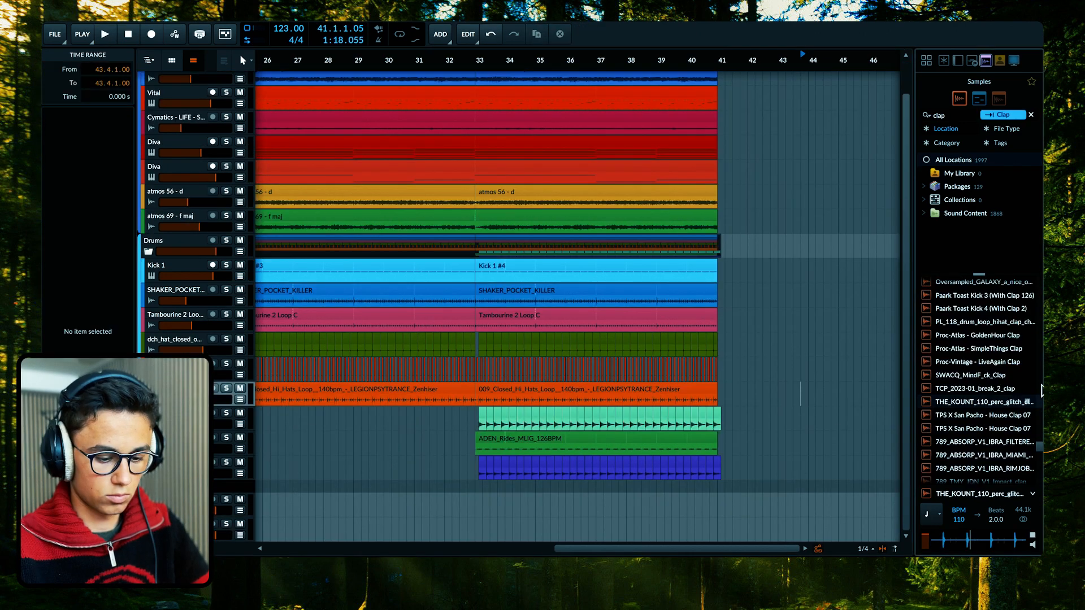
Step: Place THE_KOUNT_110_perc_glitch_claps on a new track at bar 33, isolate its first clap by splitting, and delete the excess
drag(1011, 407, 518, 490)
scroll(470, 491, up, 5)
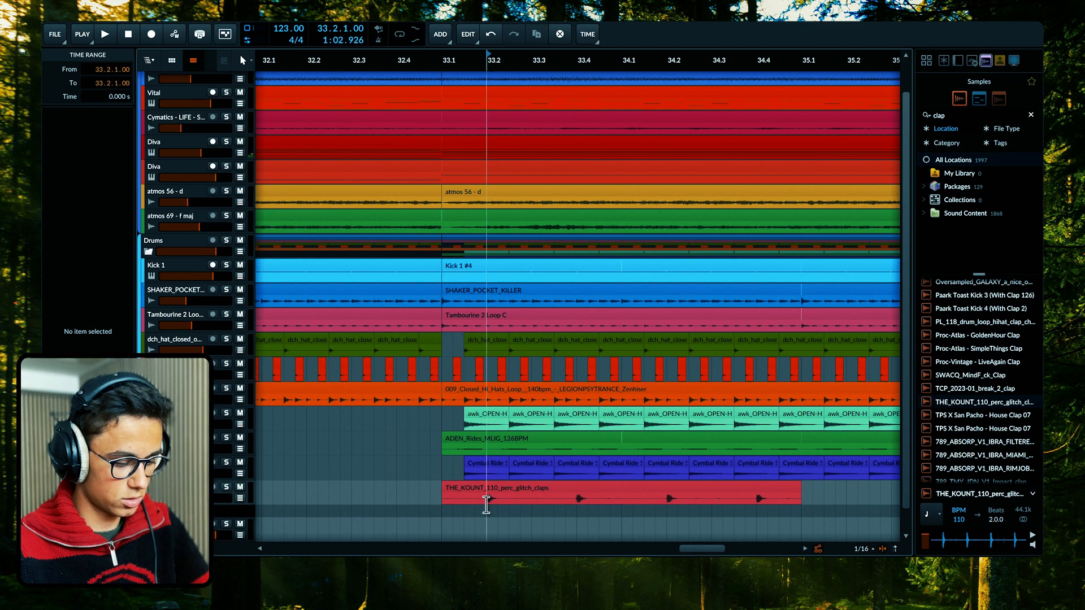
scroll(486, 506, up, 3)
click(484, 503)
key(ctrl+e)
click(520, 501)
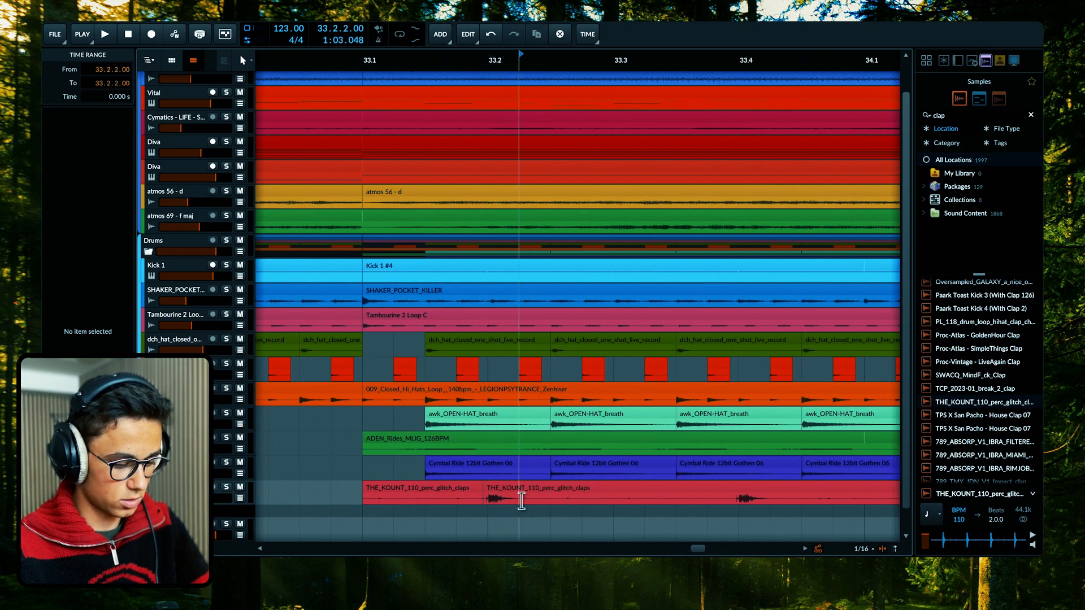
key(ctrl+e)
click(439, 487)
key(Delete)
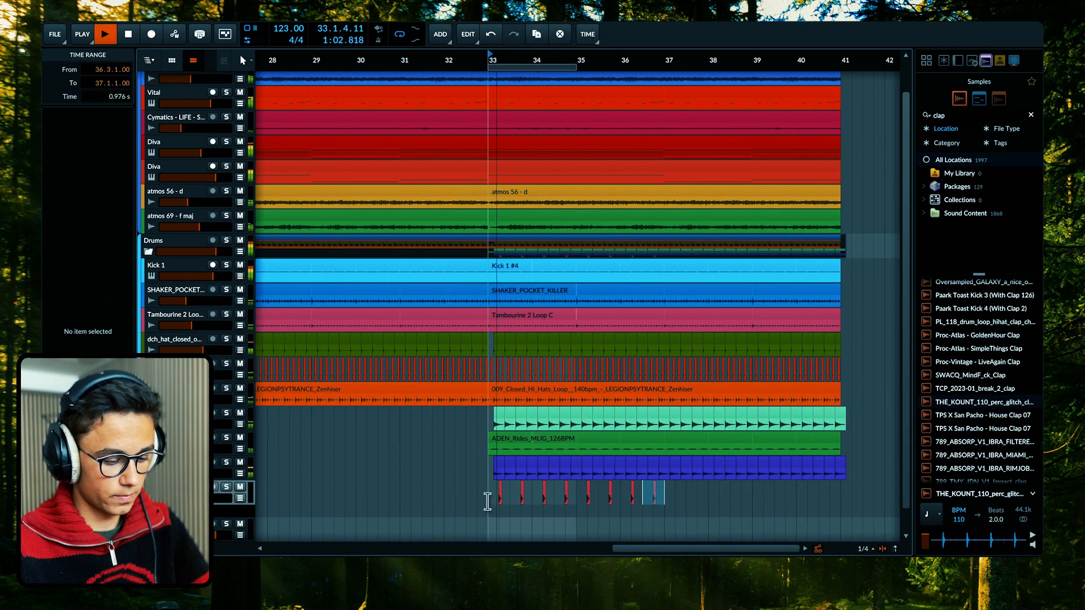
Step: Copy the two-bar pattern of single THE_KOUNT claps from bar 33 repeatedly until it reaches bar 41
drag(488, 503, 576, 502)
key(ctrl+d)
key(ctrl+d)
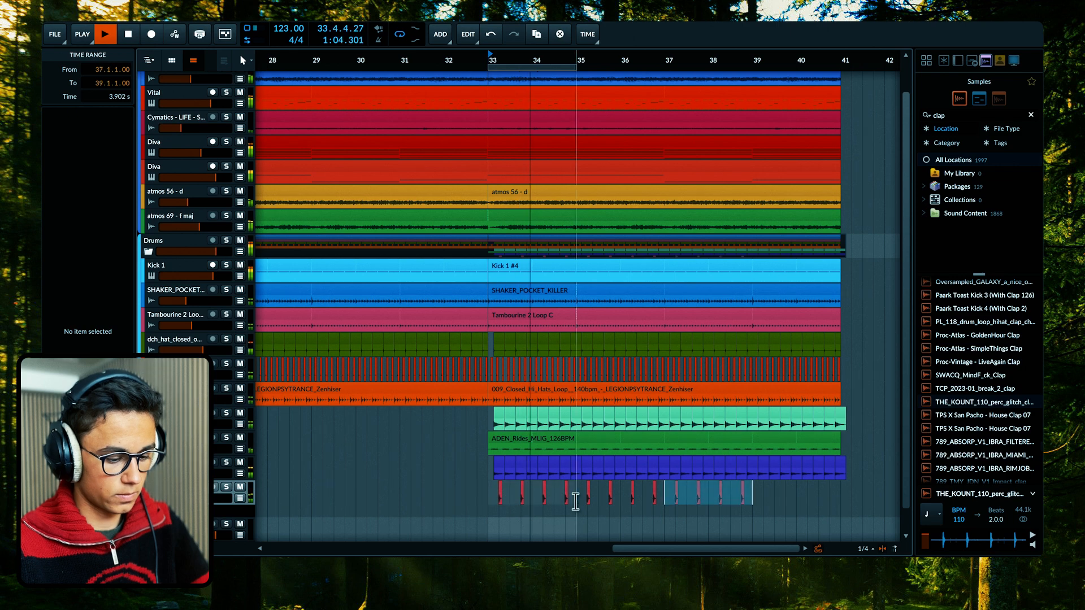
key(ctrl+d)
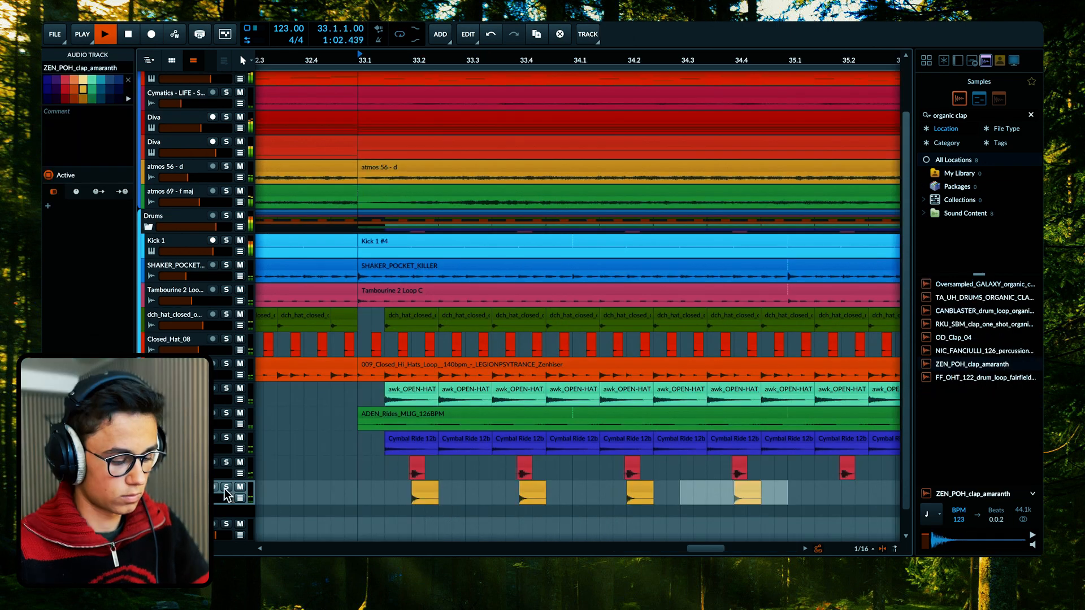
Step: Extend the ZEN_POH_clap_amaranth pattern from bar 33 to bar 41 by copying its existing clips
scroll(358, 489, down, 3)
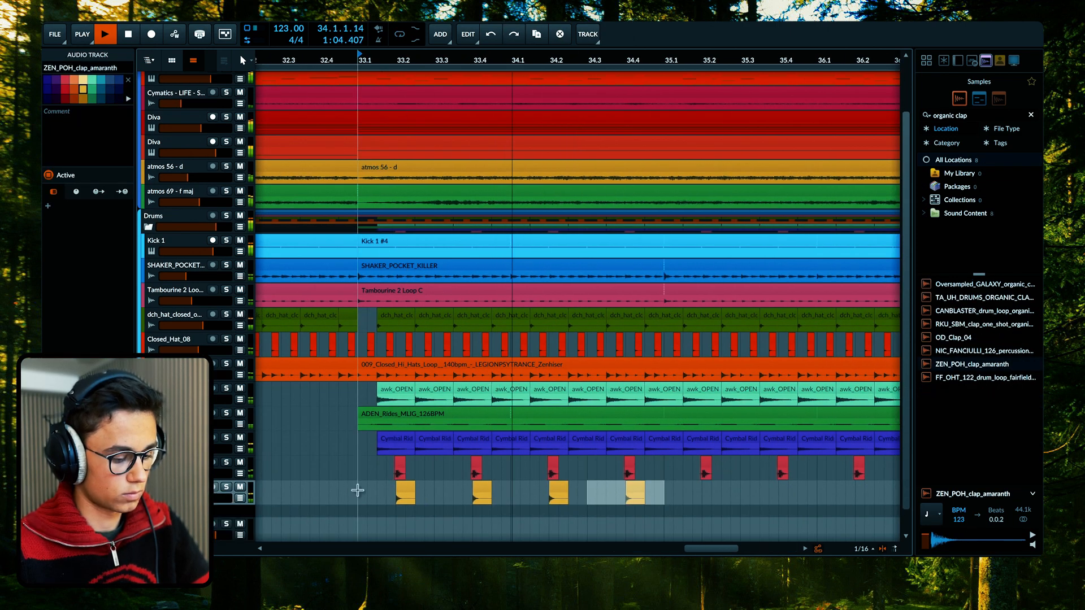
drag(357, 496, 596, 495)
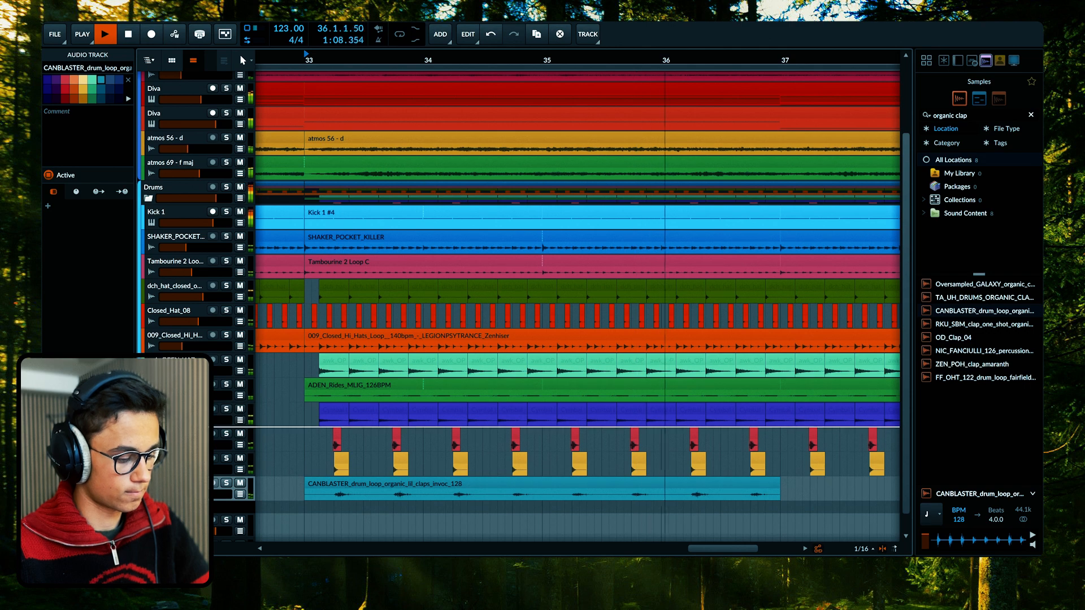
scroll(356, 483, down, 5)
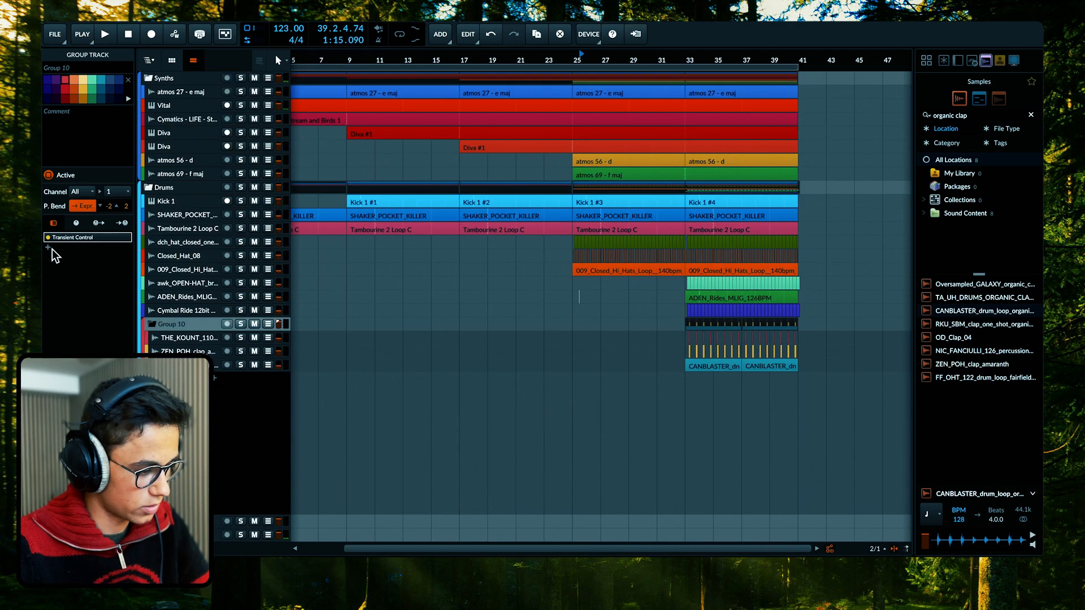
Step: Add an EQ+ with a 193 Hz low-cut to the Claps group and slightly lower the group's volume
key(Return)
drag(444, 487, 455, 486)
key(space)
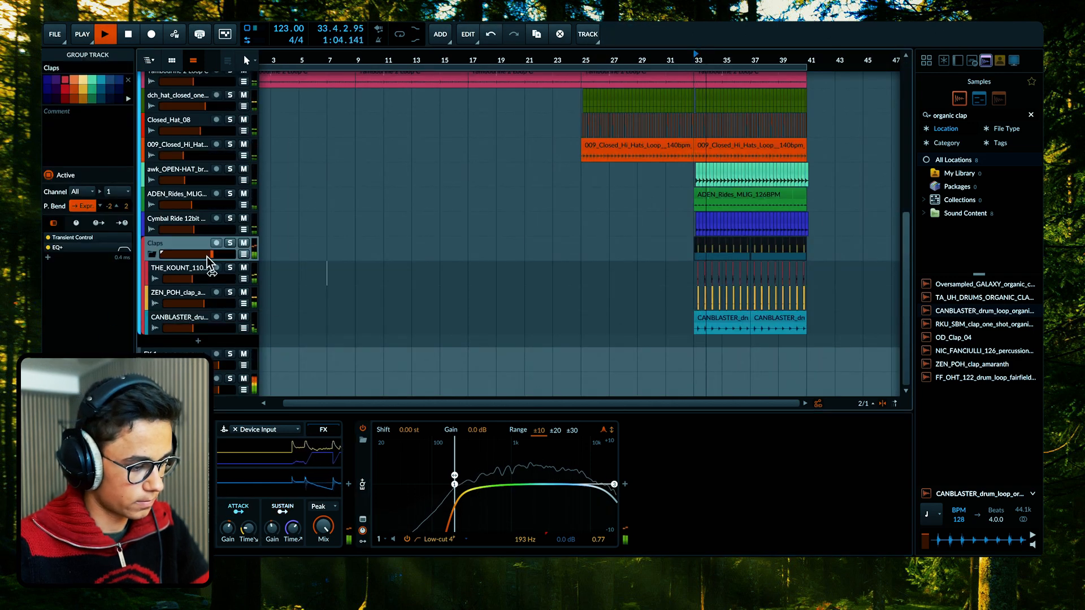
drag(212, 255, 210, 255)
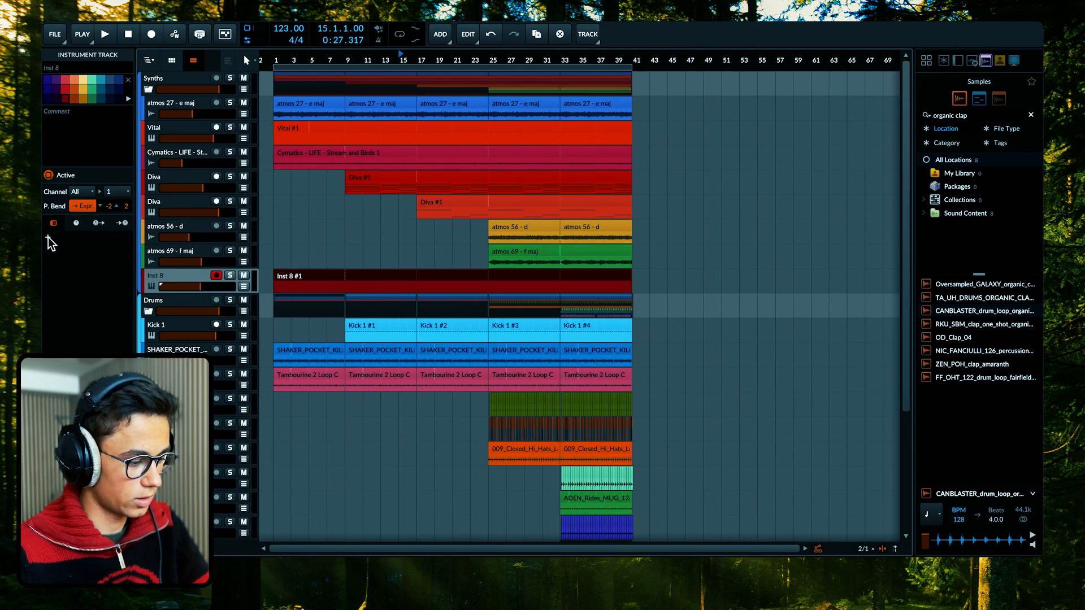
Step: Load the Diva synth on the new Inst 8 track in the Synths group
click(48, 238)
text(diva)
key(Down)
key(Return)
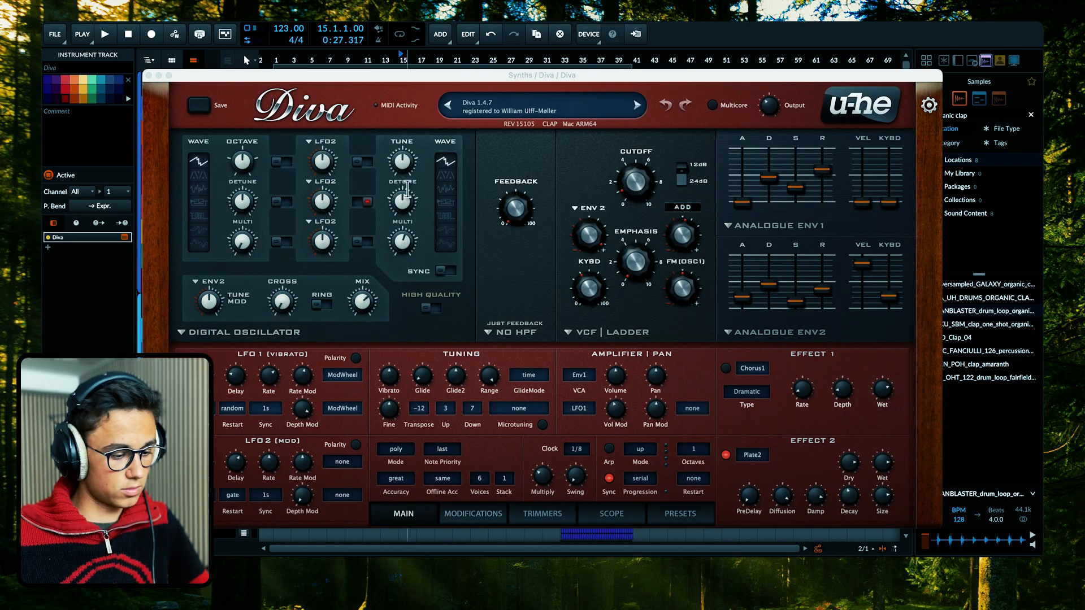
click(403, 233)
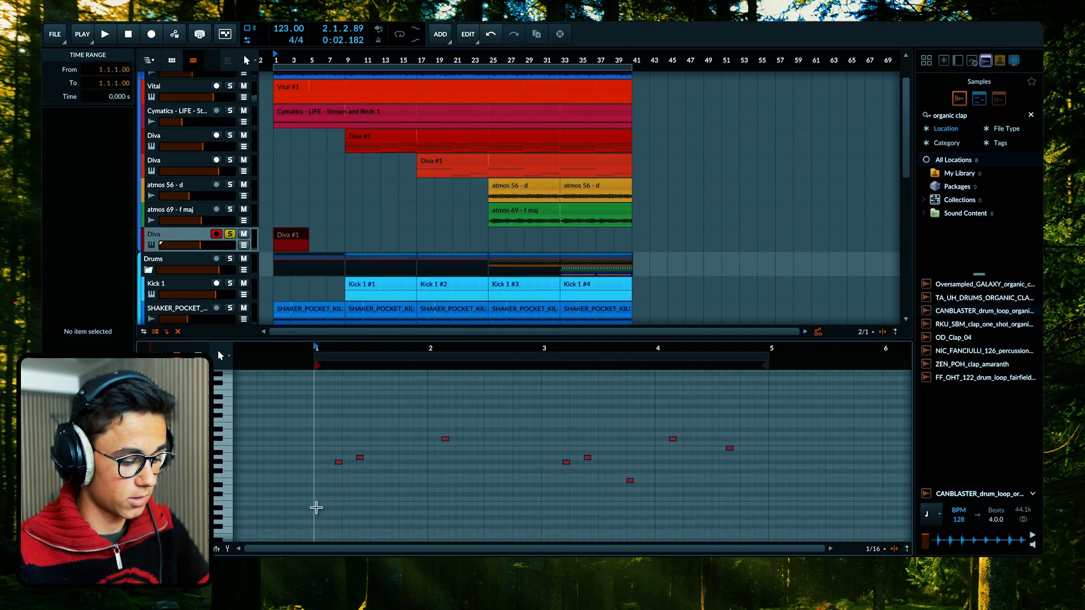
Step: Balance the new Diva track in the full mix at about -9.7 dB and extend its looping clip to bar 41
key(space)
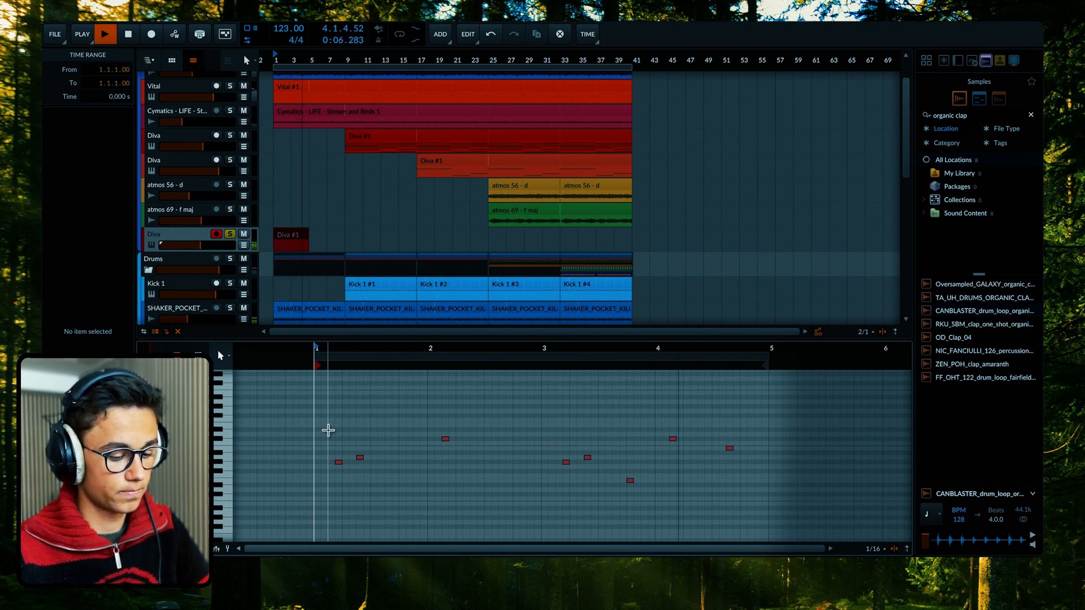
click(169, 237)
key(space)
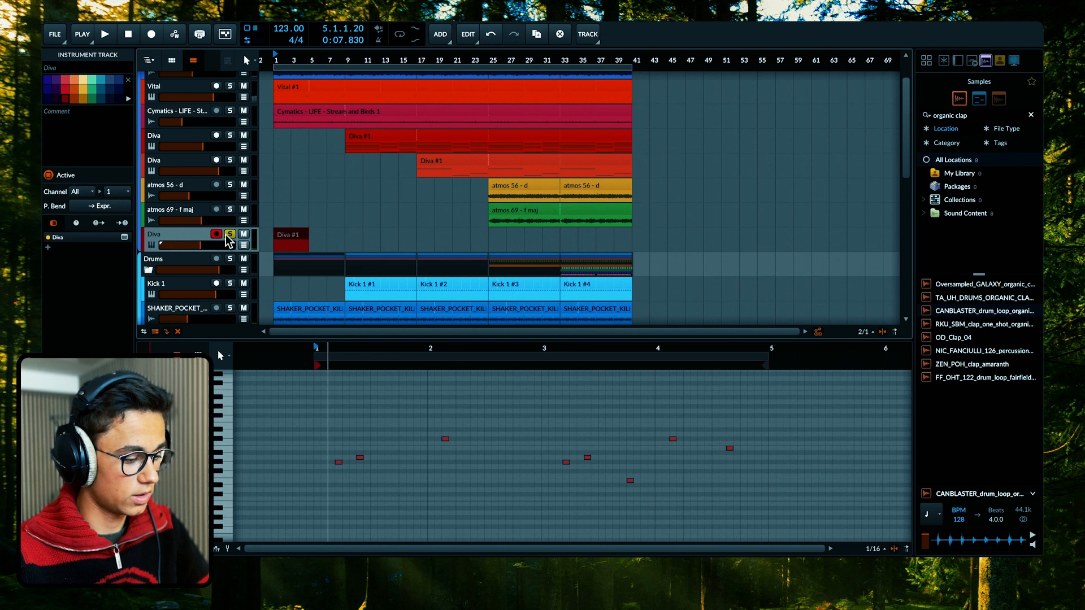
click(230, 234)
drag(201, 247, 203, 247)
key(space)
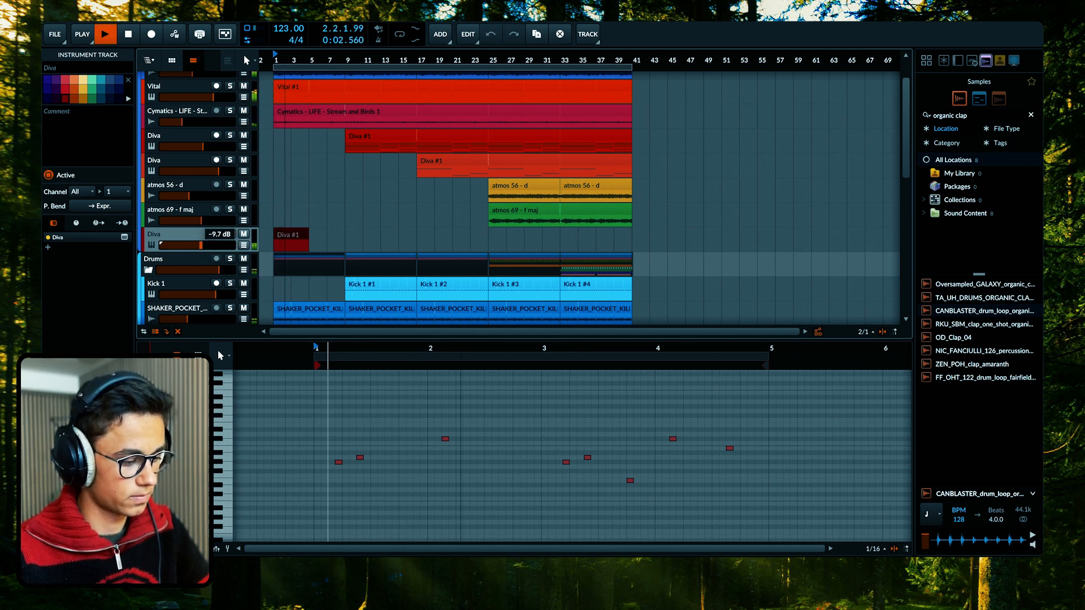
key(space)
drag(308, 248, 623, 252)
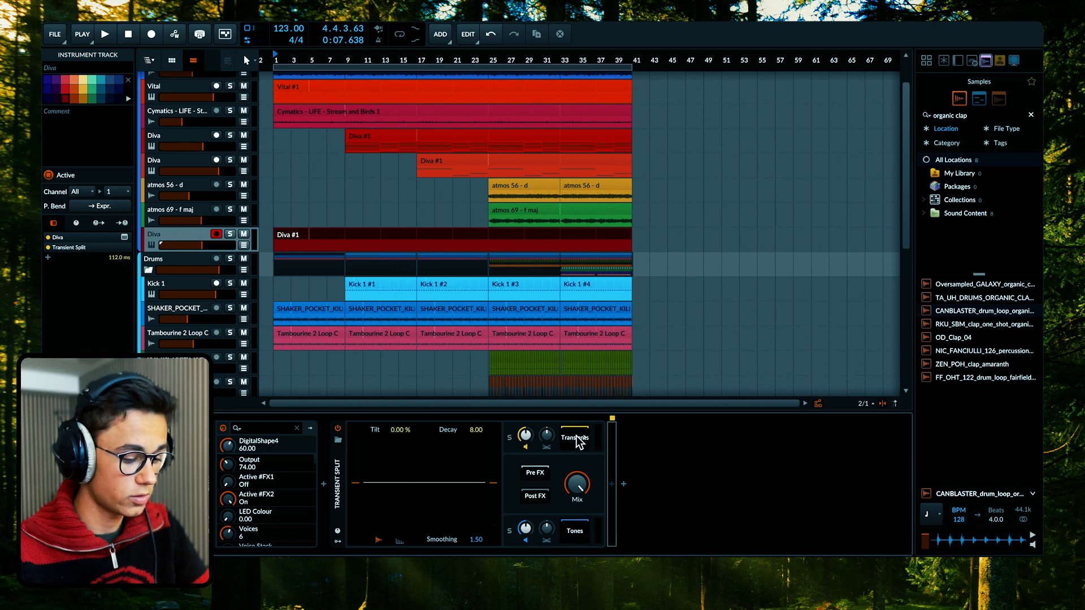
Step: Insert an Amp device in the Transients chain of the Diva track's Transient Split
click(612, 485)
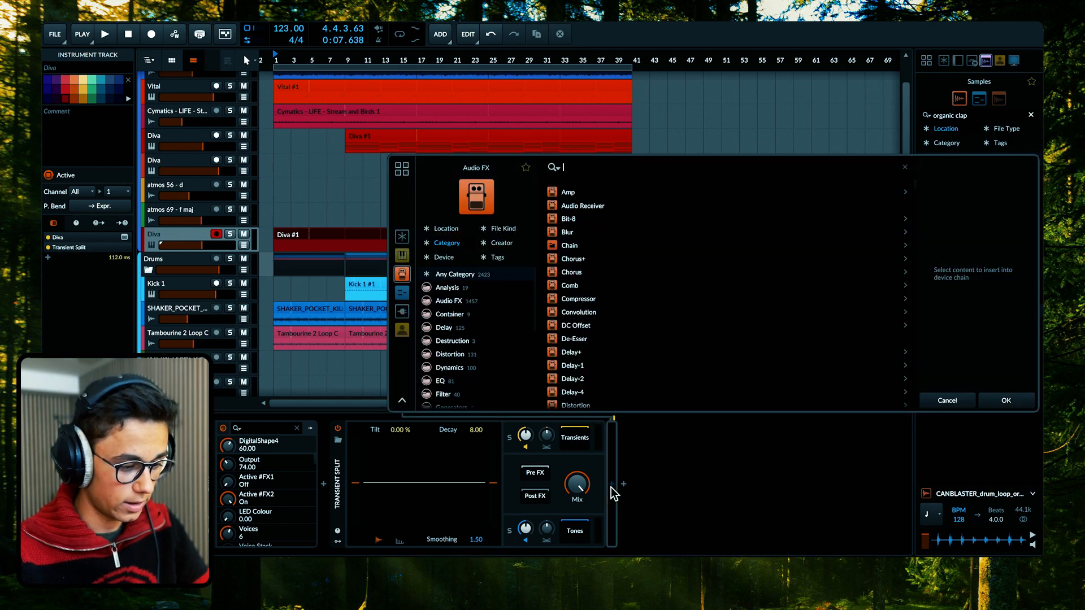
text(a)
double_click(565, 191)
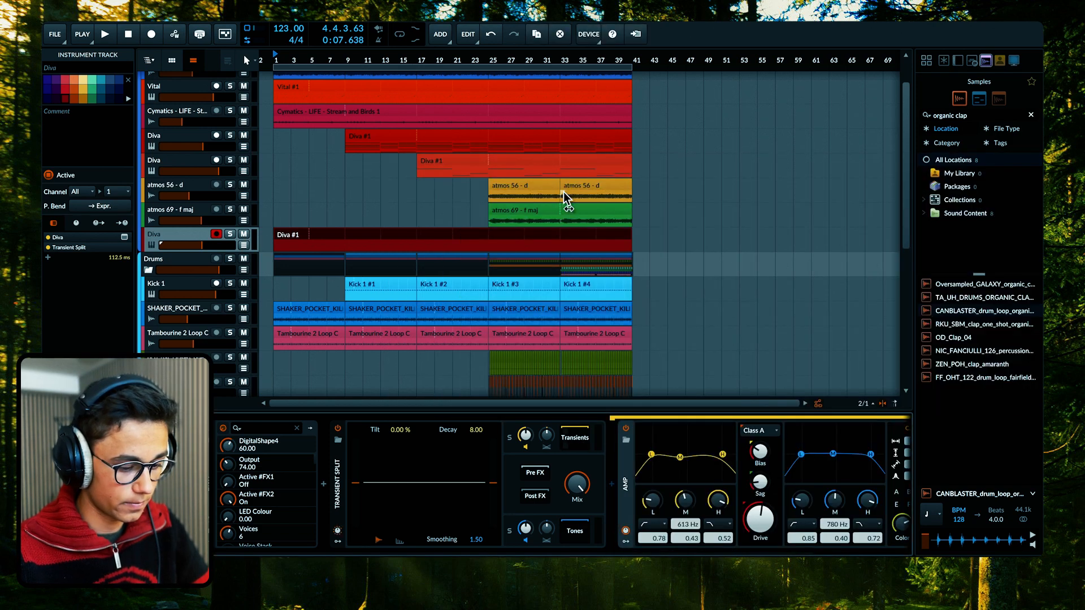
Step: Add an EQ+ after the Amp with a low-cut at 477 Hz and audition the result
click(876, 487)
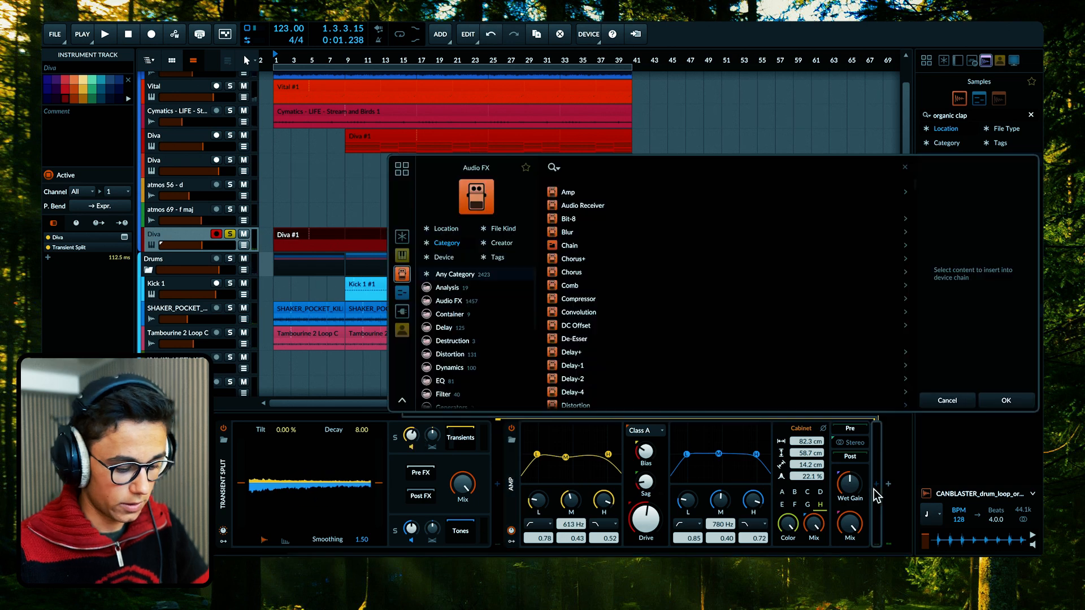
text(eq)
key(Down)
key(Return)
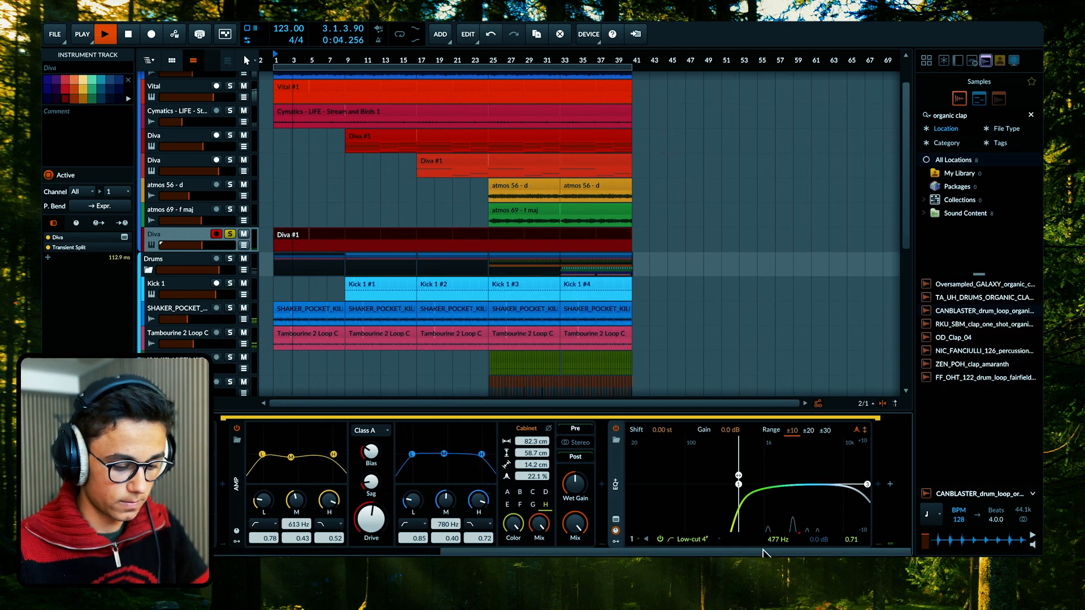
drag(765, 554, 578, 556)
key(space)
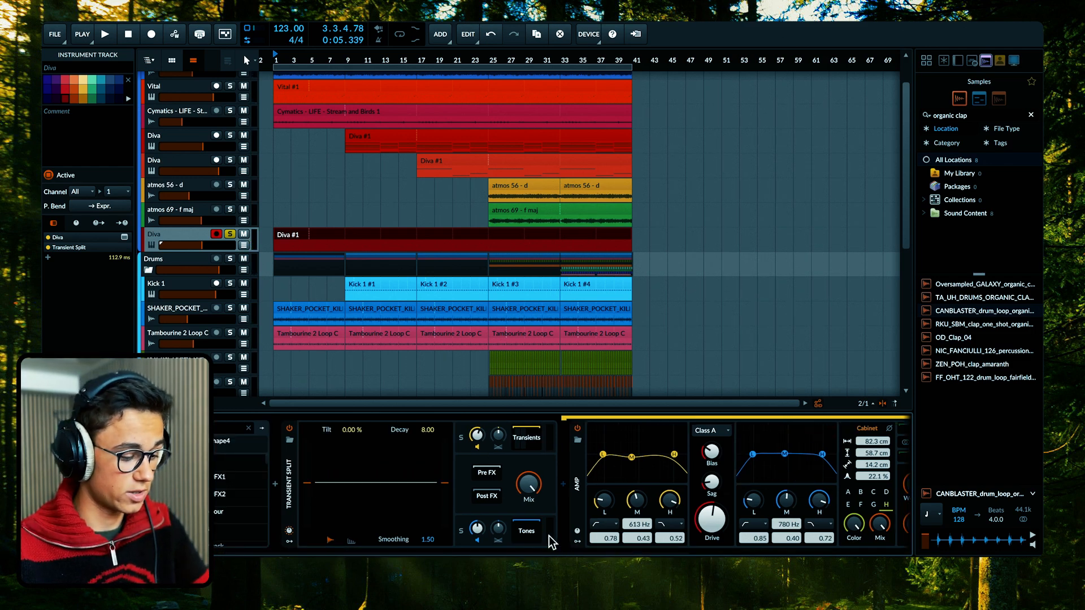
Step: Add a Filter+ after the Transient Split with the Low-pass MG filter at 2.16 kHz and play the result
key(space)
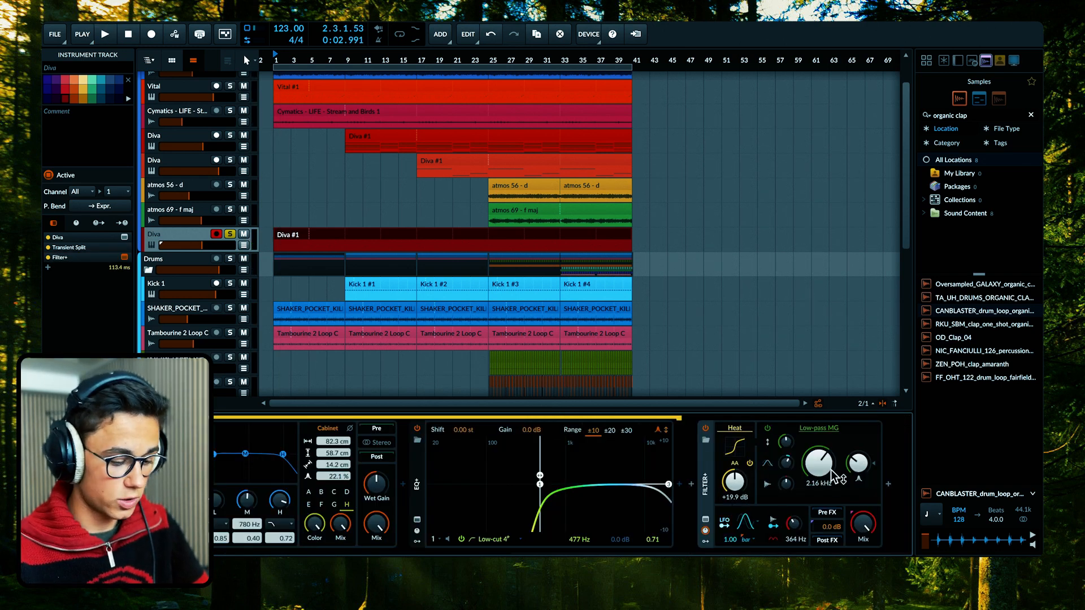
click(830, 430)
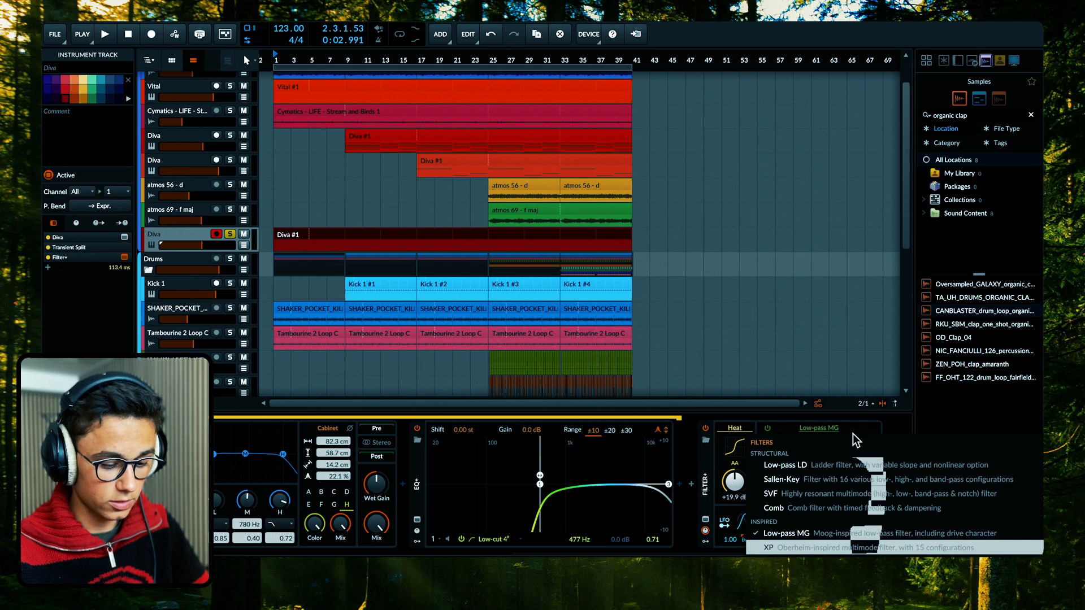
click(842, 532)
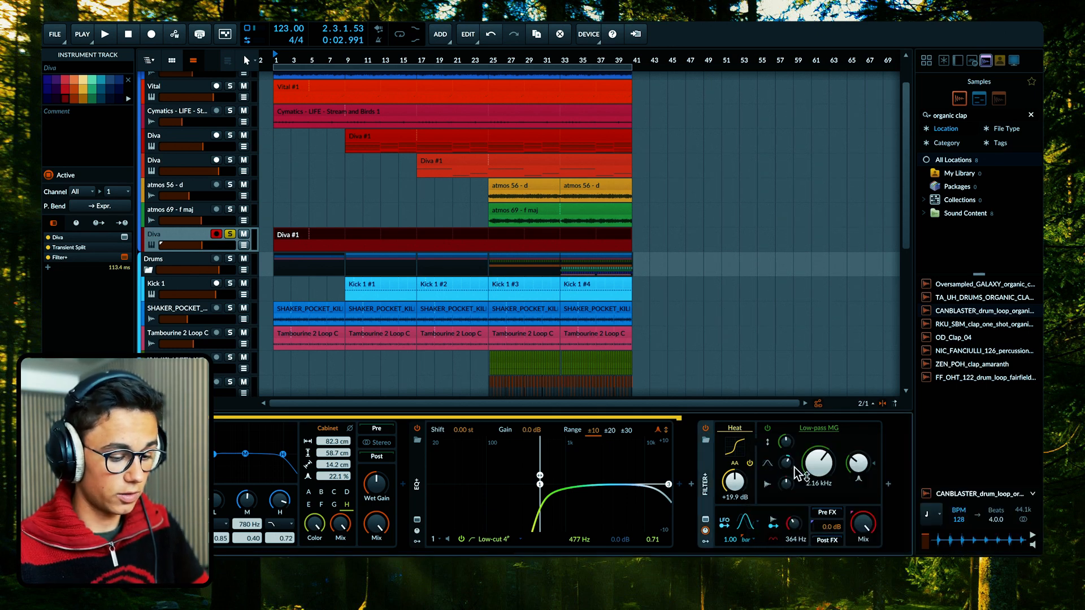
key(space)
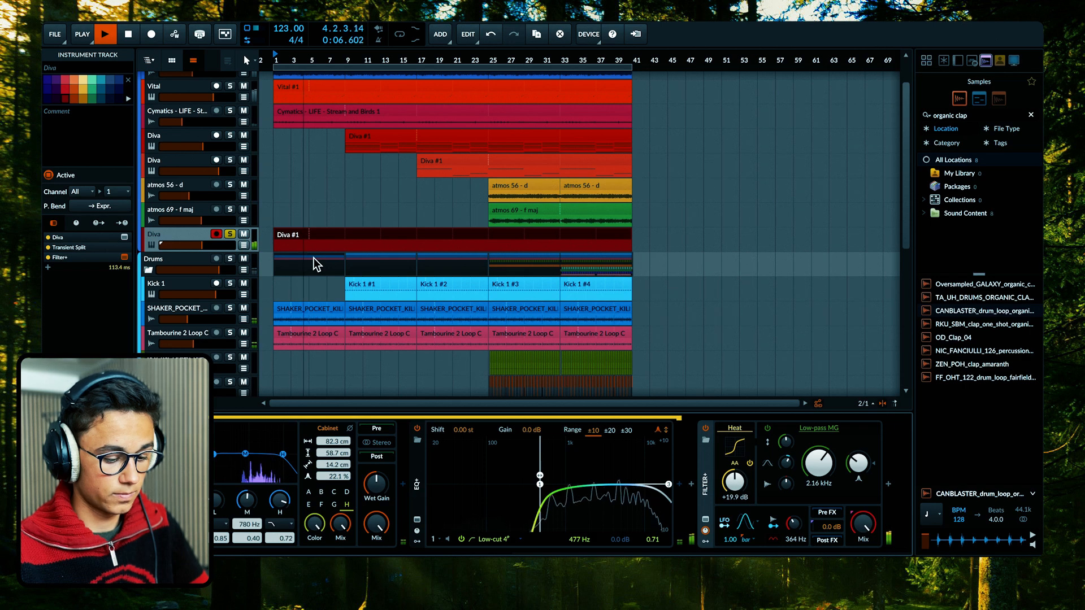
Step: Add Delay+ and ValhallaSupermassive to the Diva effect chain and listen to the result
key(space)
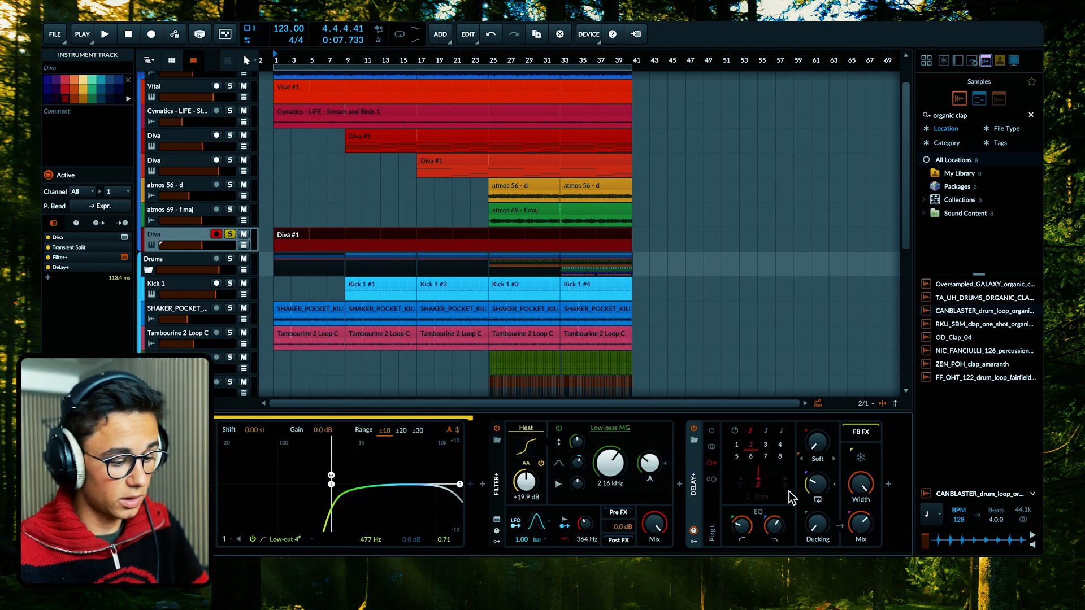
key(space)
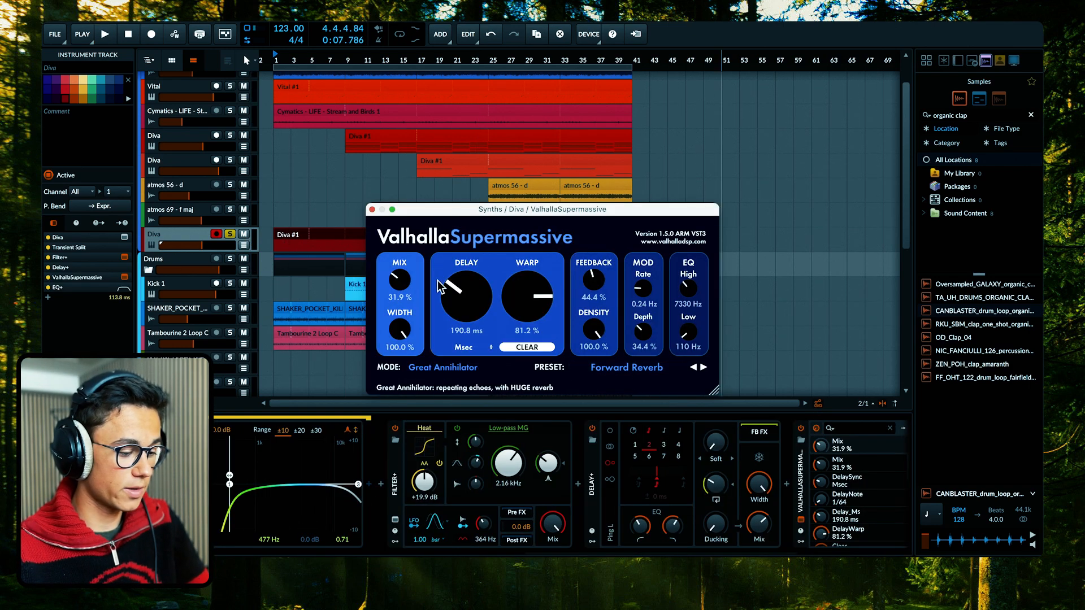
key(space)
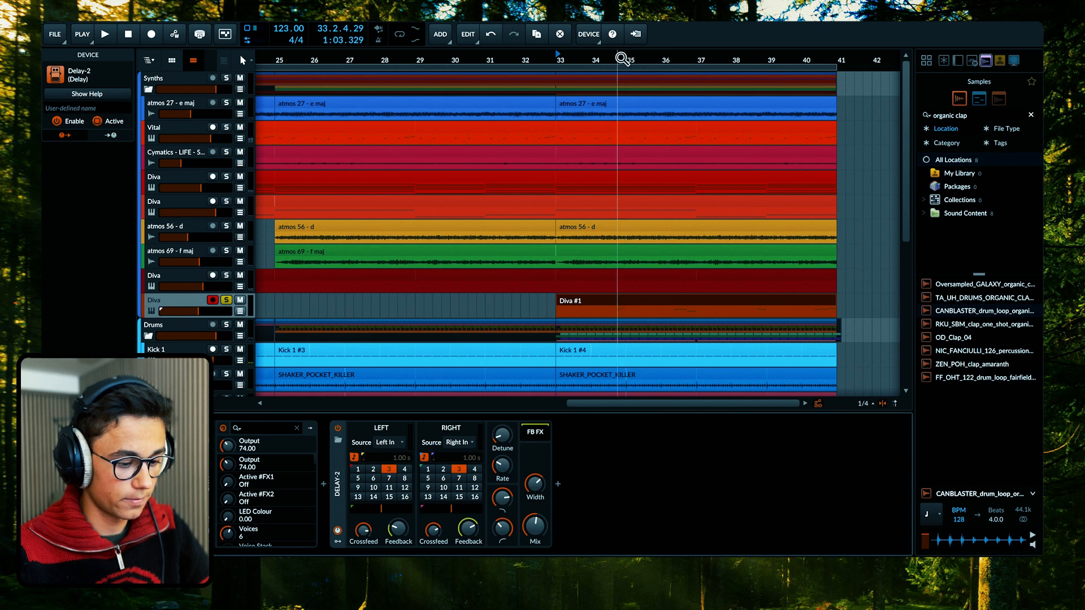
Step: Play the second Diva part from bar 33 to check its Delay-2, ValhallaVintageVerb and EQ+ effects
key(space)
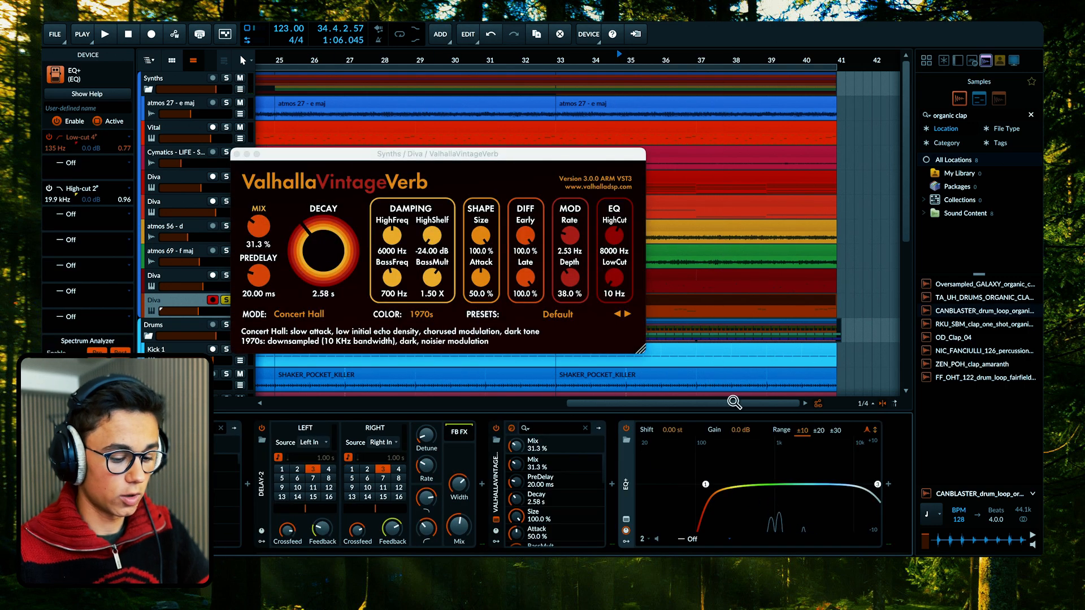
key(space)
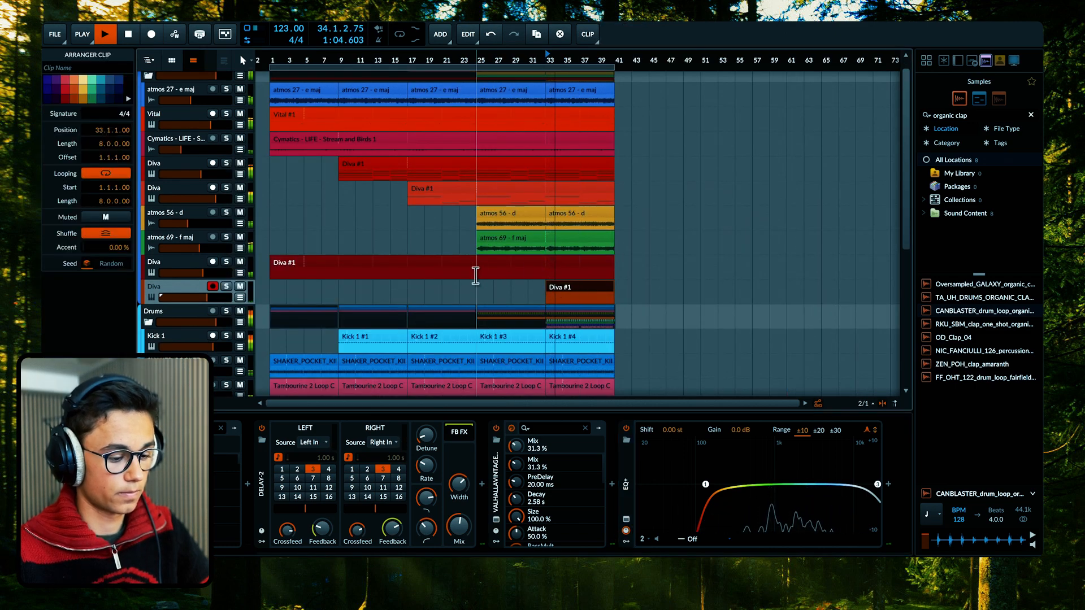
Step: Extend the looping Vital clip from bar 41 to bar 49
drag(476, 272, 612, 281)
click(631, 275)
scroll(588, 277, up, 3)
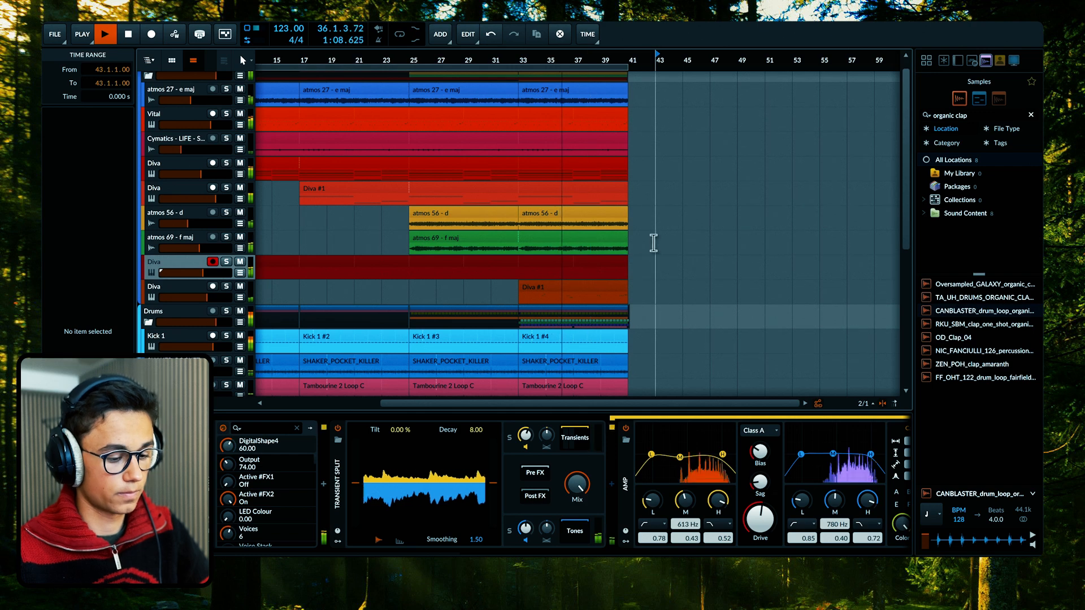
scroll(623, 208, down, 1)
scroll(624, 208, down, 1)
scroll(623, 281, up, 2)
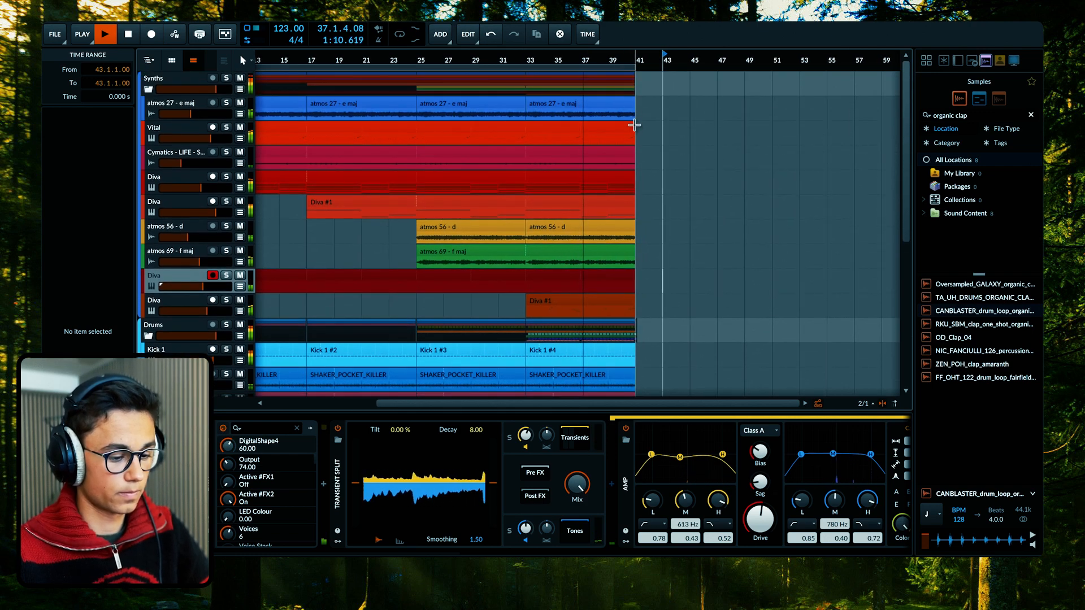
drag(721, 125, 745, 124)
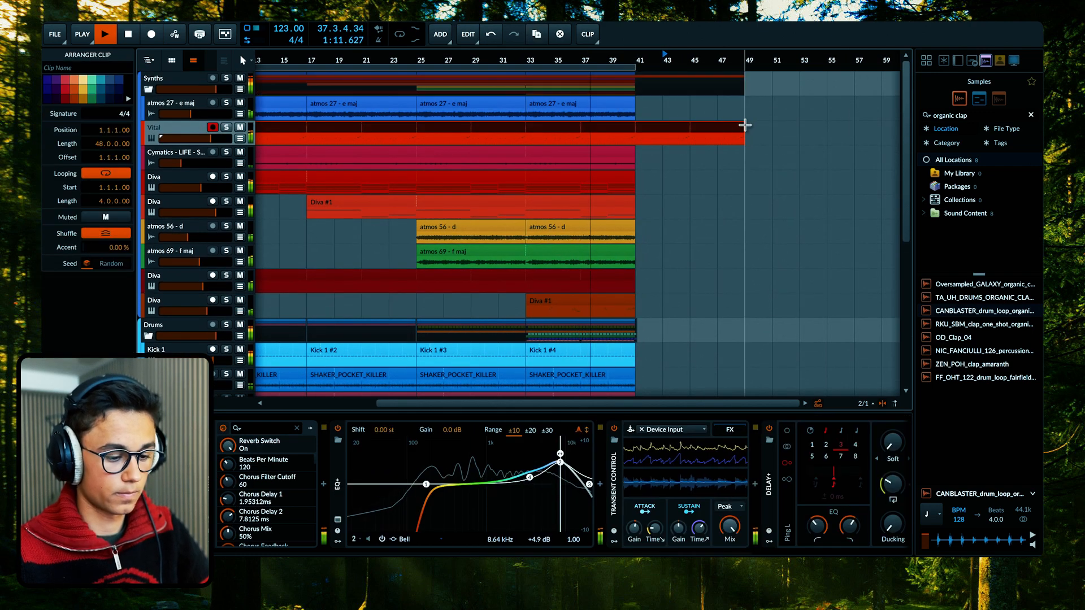
Step: Duplicate the last atmos 27 - e maj clip so a copy starts at bar 41
click(617, 104)
key(ctrl+d)
scroll(667, 180, down, 3)
scroll(650, 249, down, 4)
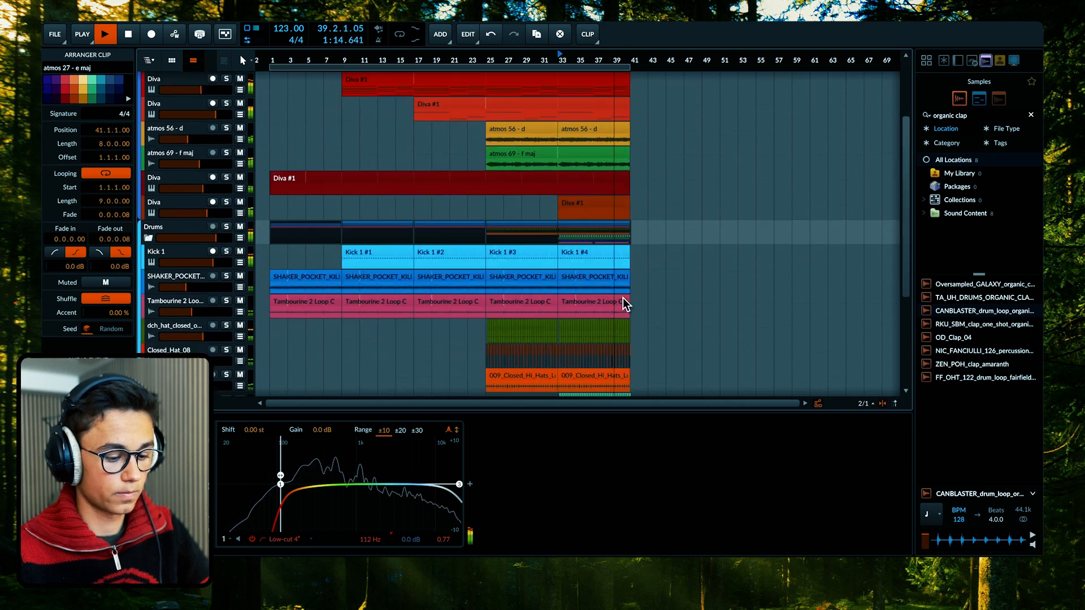
scroll(624, 255, down, 3)
scroll(625, 254, up, 6)
scroll(626, 255, up, 5)
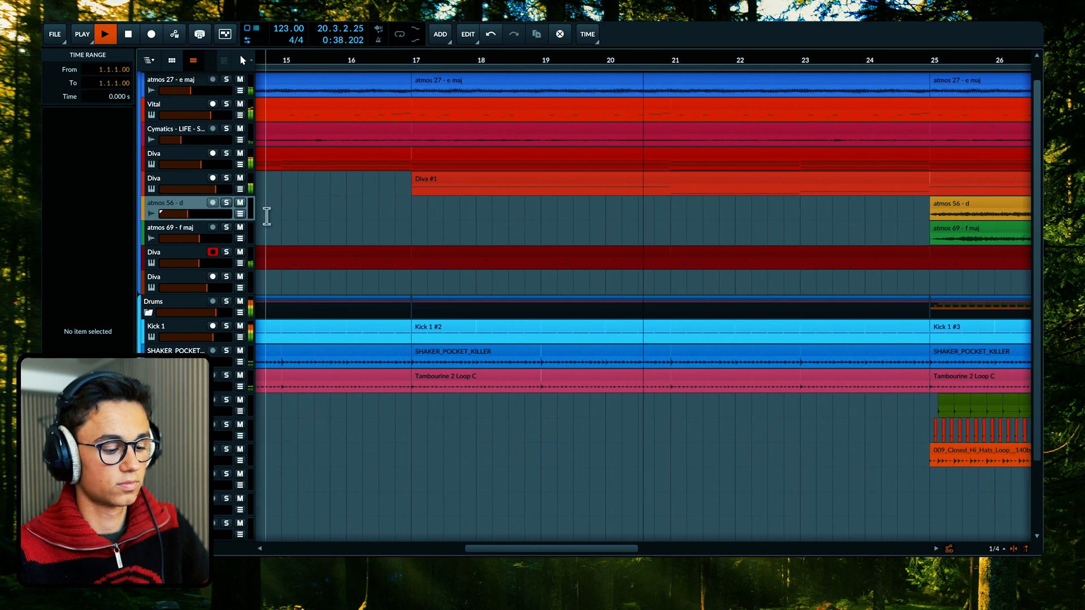
Step: Examine how the synth and drum layers build up during playback from about bar 20 to bar 35
scroll(266, 216, down, 1)
scroll(266, 216, down, 1)
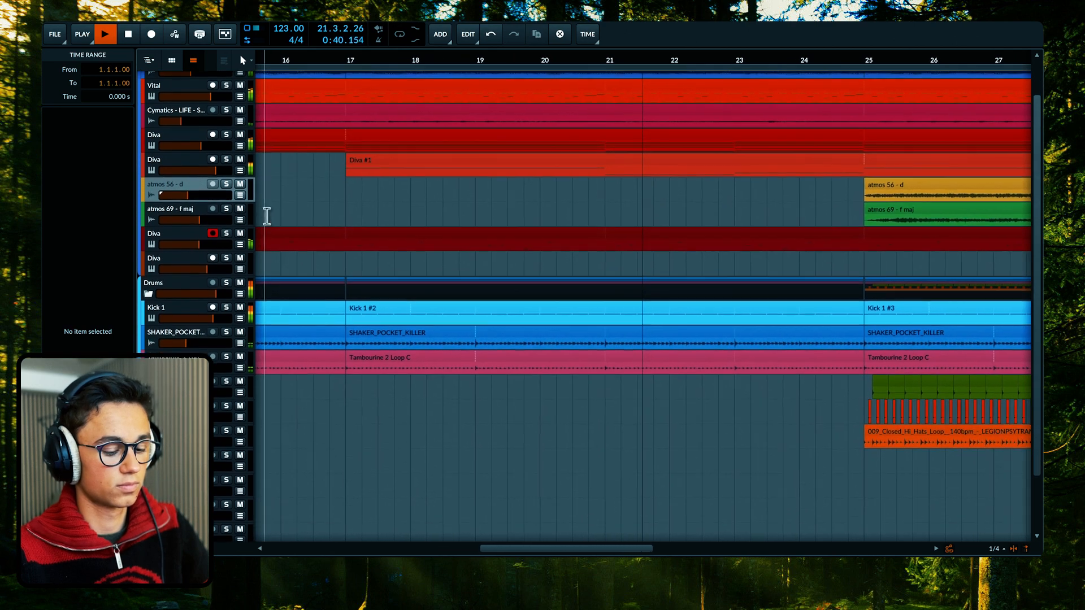
scroll(266, 216, up, 2)
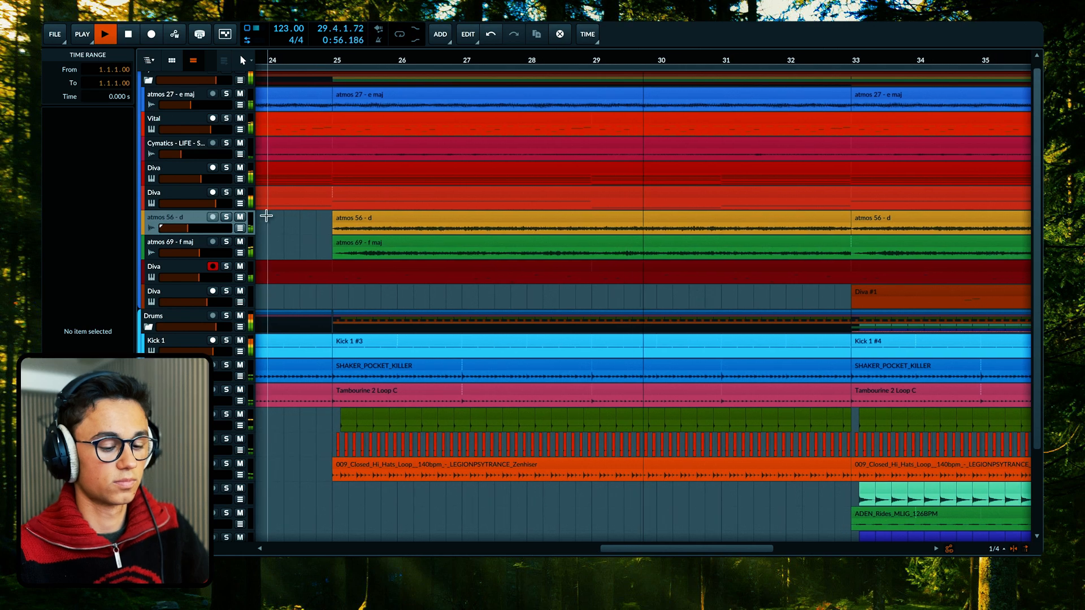
scroll(266, 216, down, 2)
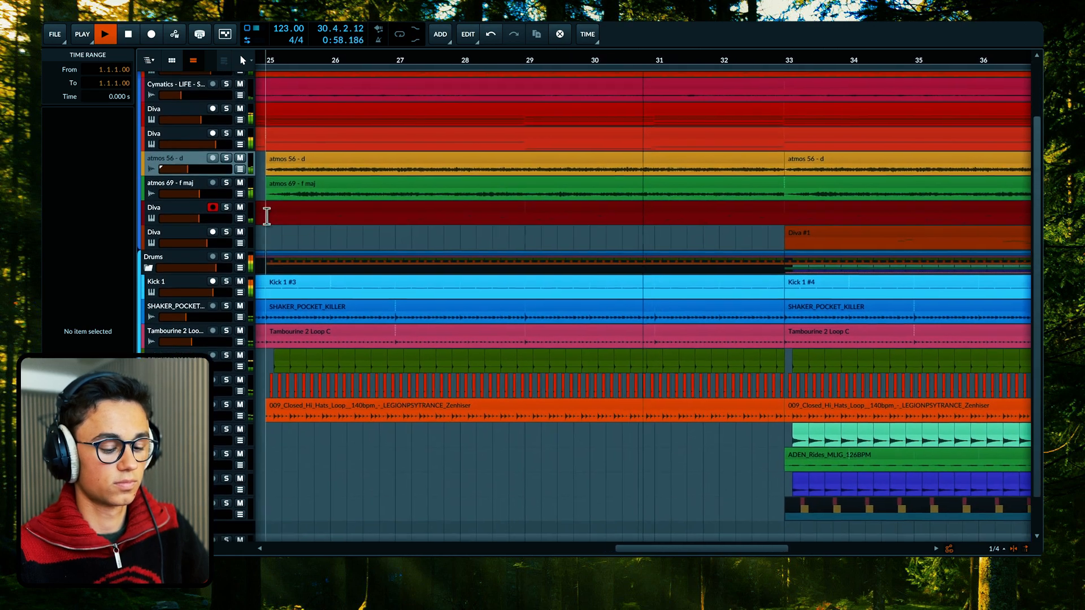
scroll(266, 217, up, 2)
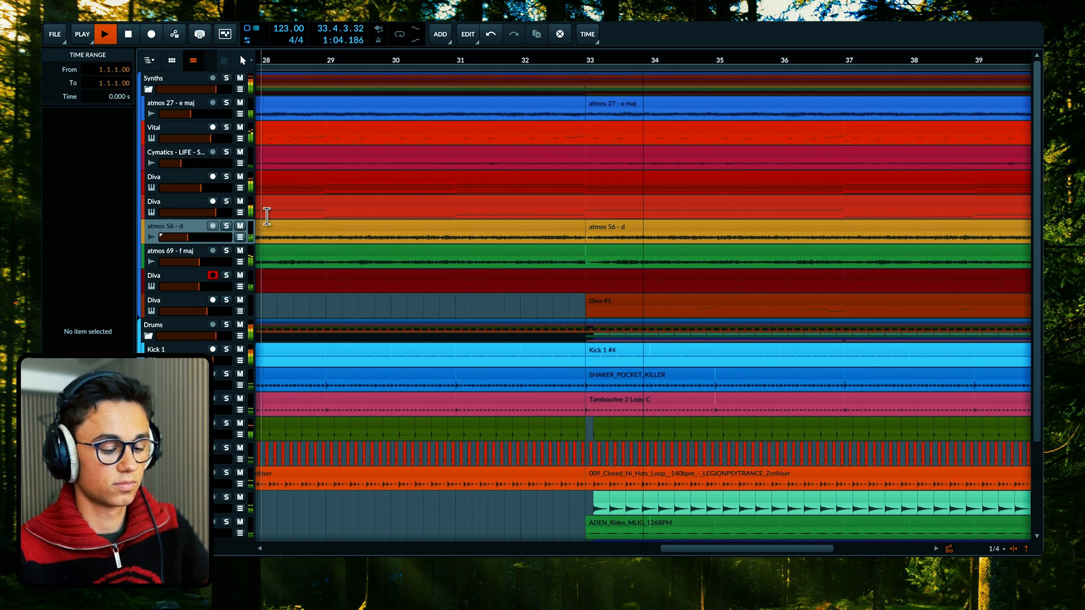
scroll(266, 216, down, 2)
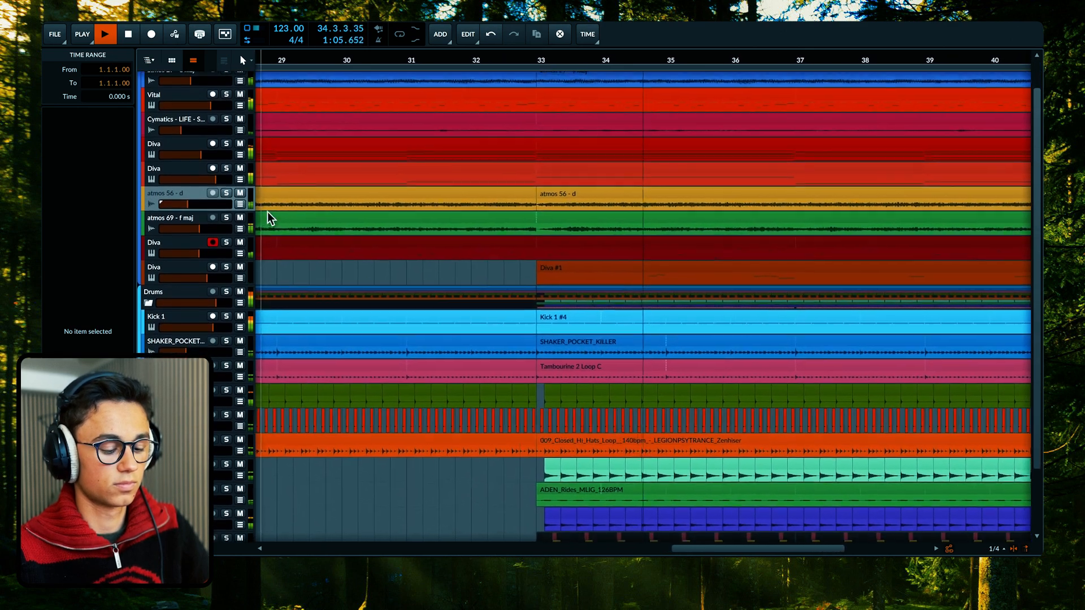
scroll(267, 212, down, 2)
scroll(266, 213, up, 3)
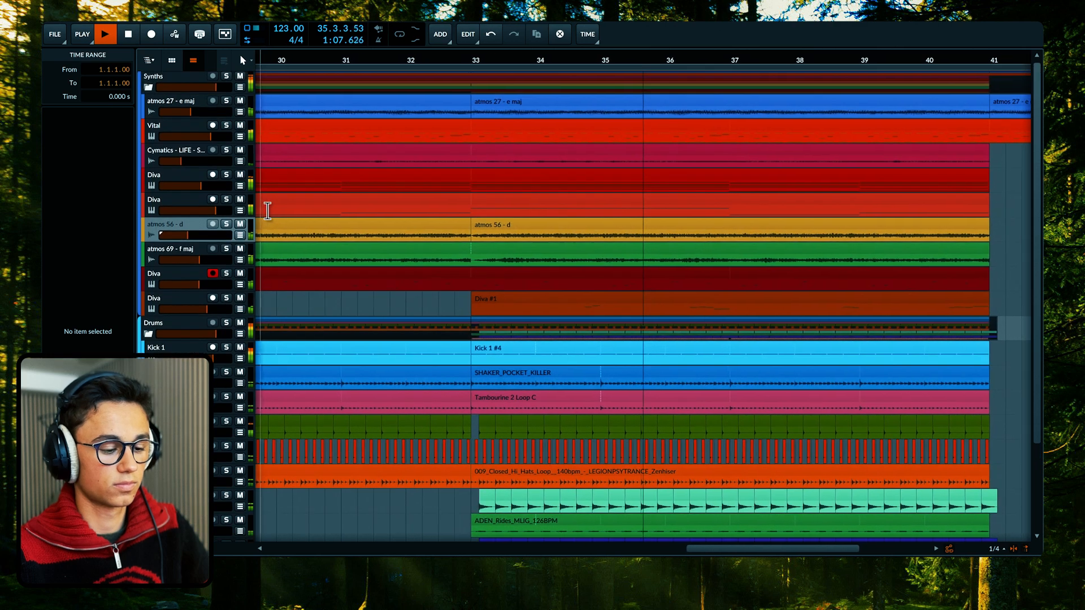